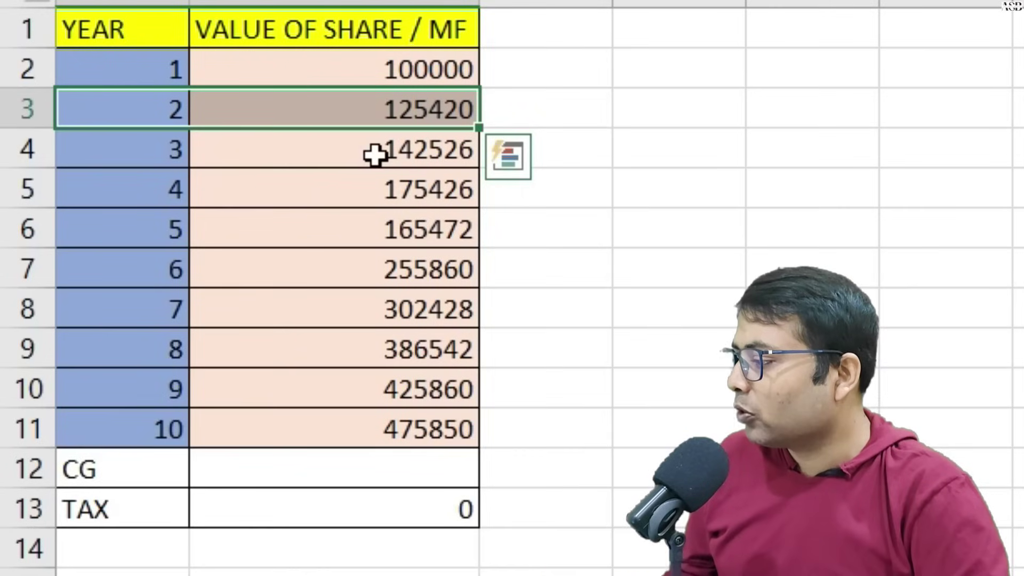
- Examine the yearly share values from year 1 to year 10, comparing the initial investment with the final value
{"action": "left_click", "coordinate": [375, 155]}
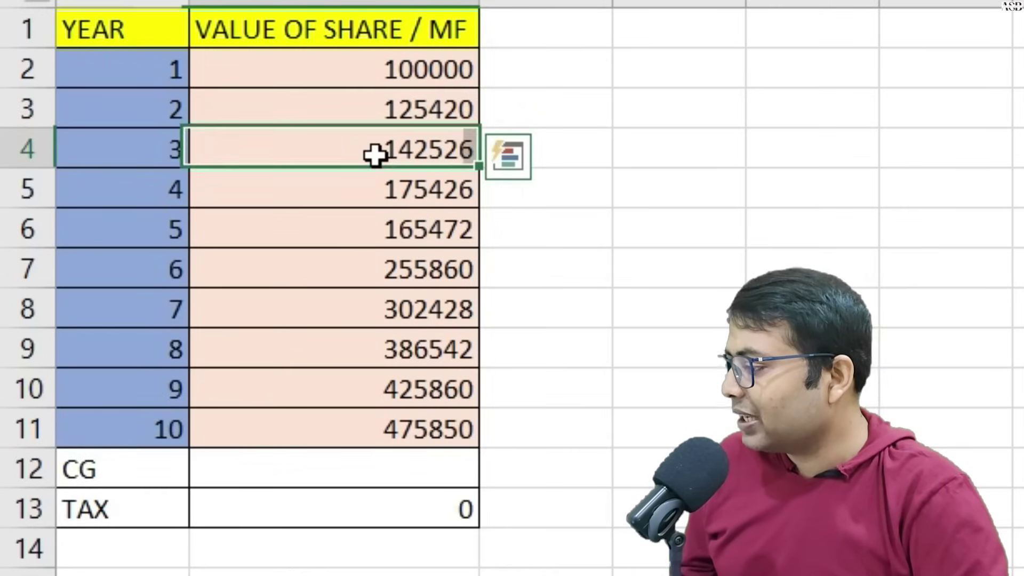
{"action": "left_click", "coordinate": [367, 186]}
{"action": "left_click", "coordinate": [392, 241]}
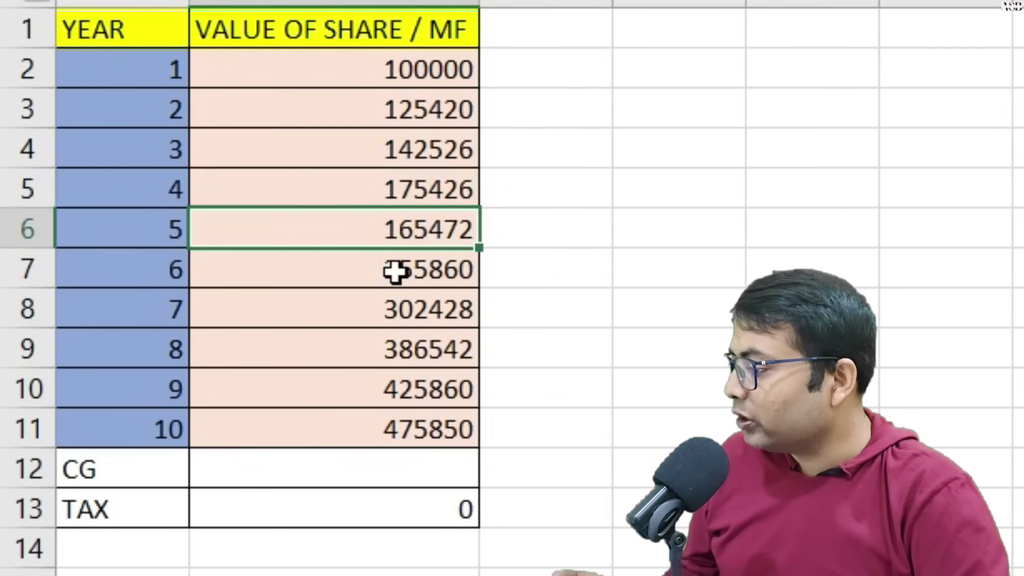
{"action": "left_click", "coordinate": [398, 267]}
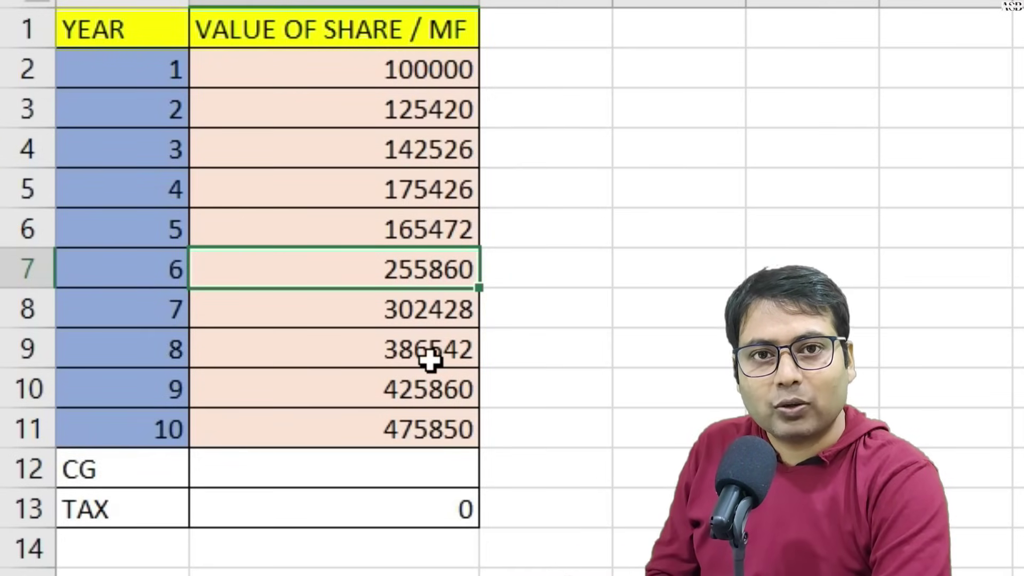
{"action": "key", "text": "Up"}
{"action": "key", "text": "Up"}
{"action": "key", "text": "Up"}
{"action": "key", "text": "Up"}
{"action": "key", "text": "Up"}
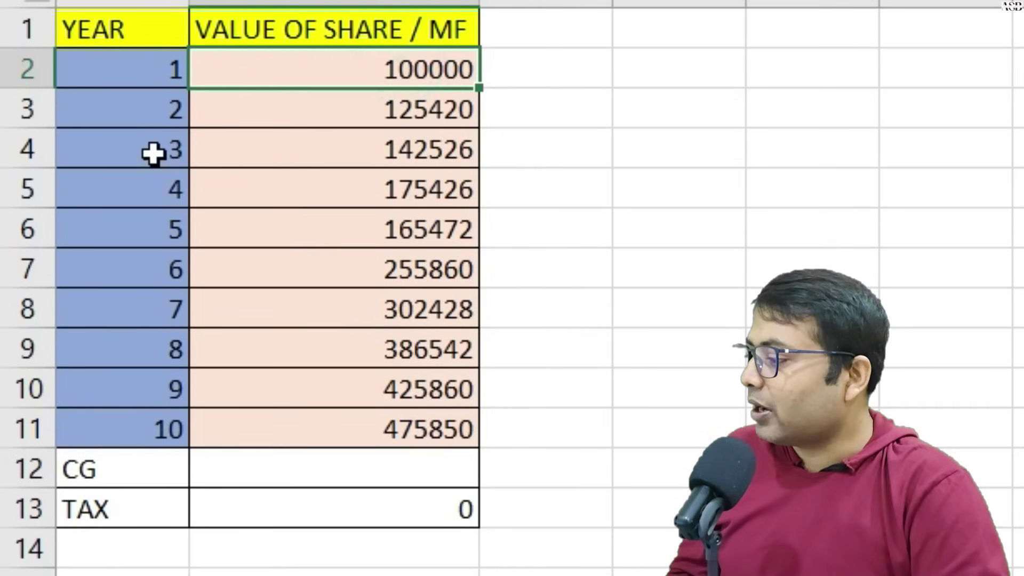
{"action": "left_click", "coordinate": [145, 64]}
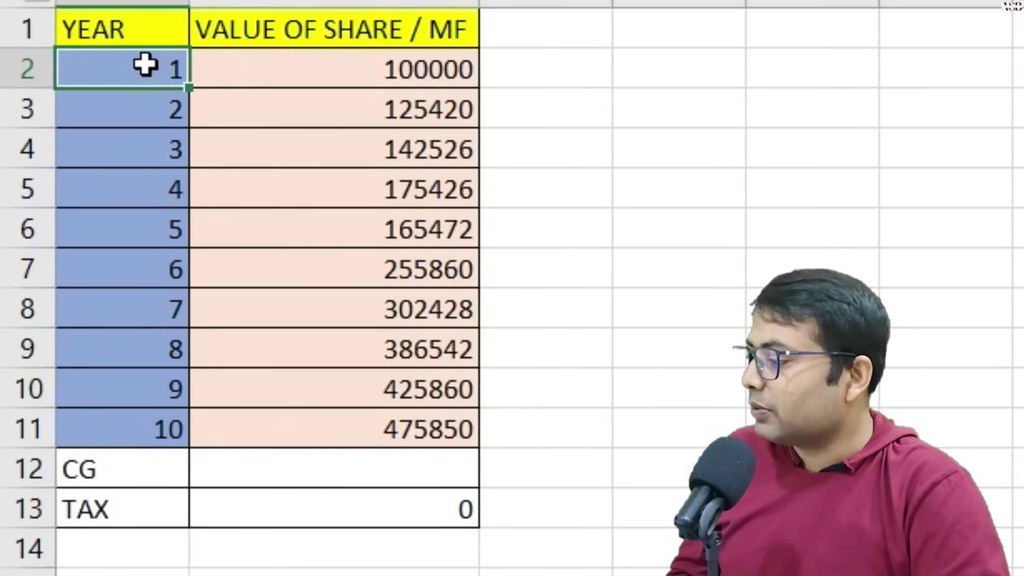
{"action": "left_click", "coordinate": [433, 67]}
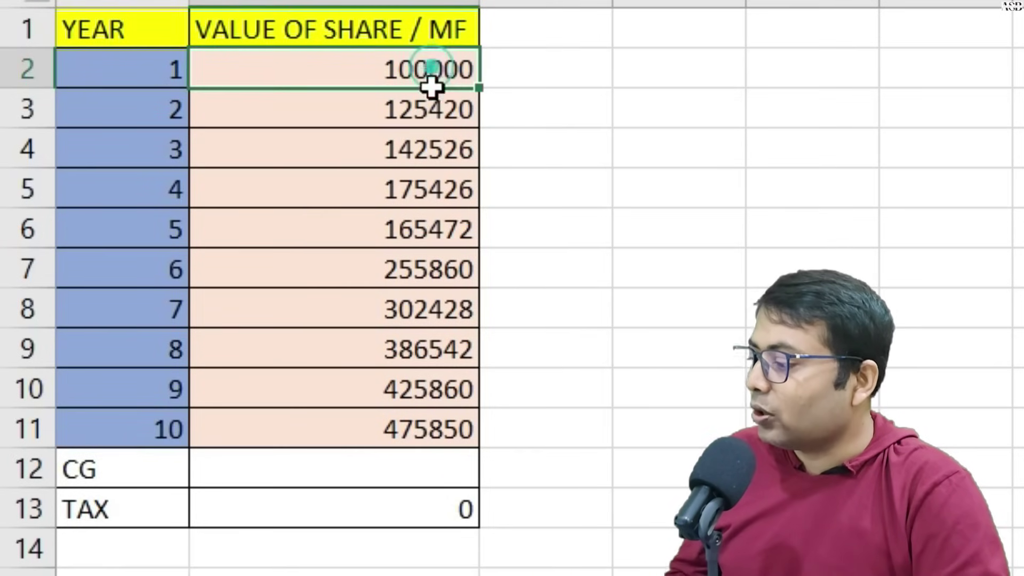
{"action": "left_click", "coordinate": [435, 443]}
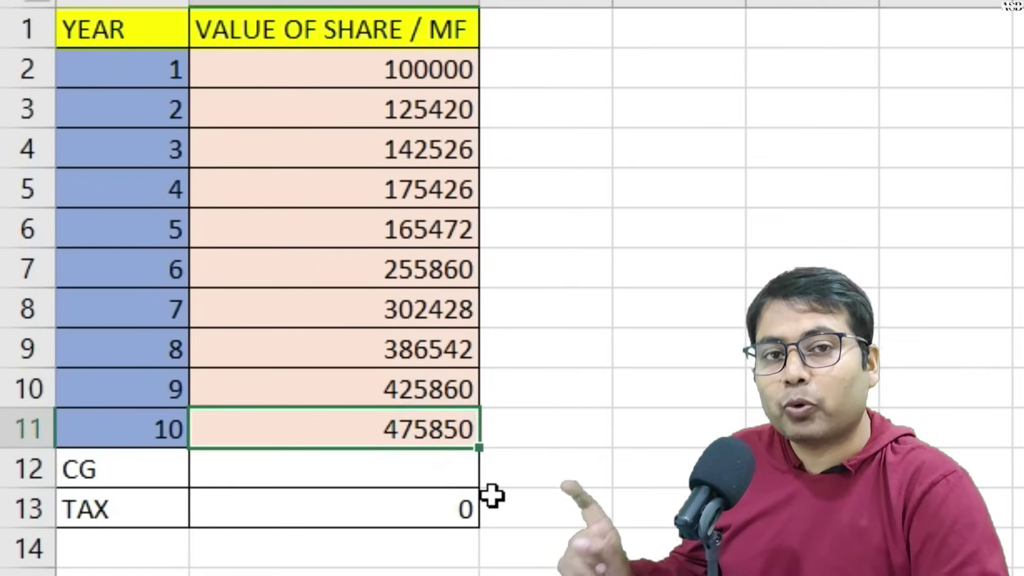
- Calculate the capital gain in B12 by subtracting the year 1 value from the year 10 value with =B11-B2
{"action": "left_click", "coordinate": [421, 465]}
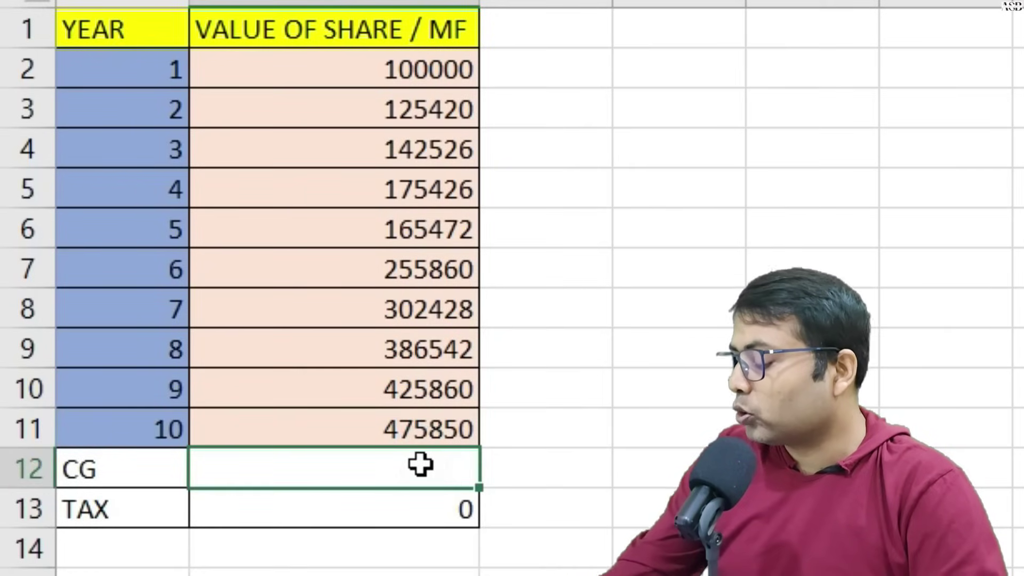
{"action": "type", "text": "="}
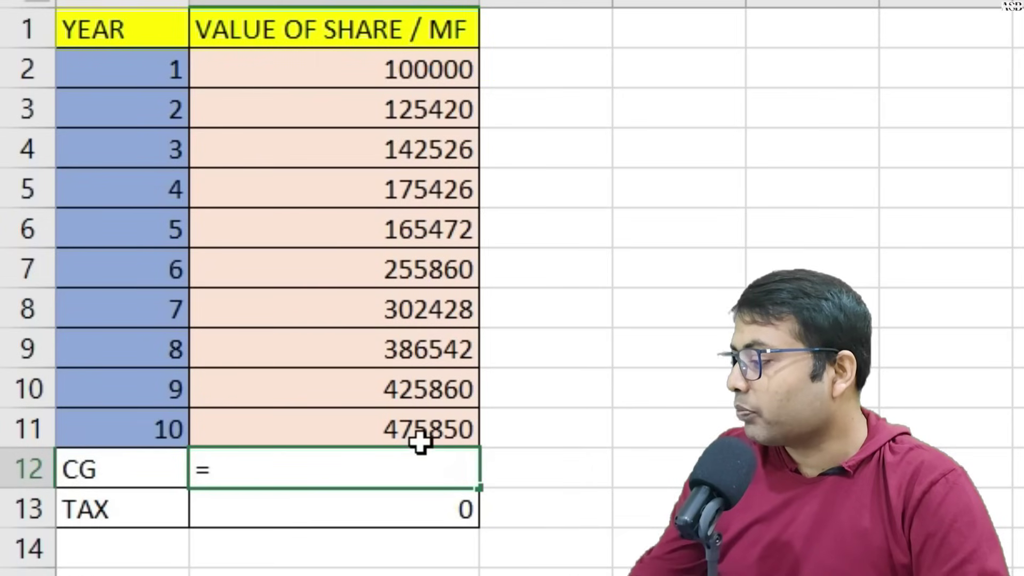
{"action": "left_click", "coordinate": [420, 434]}
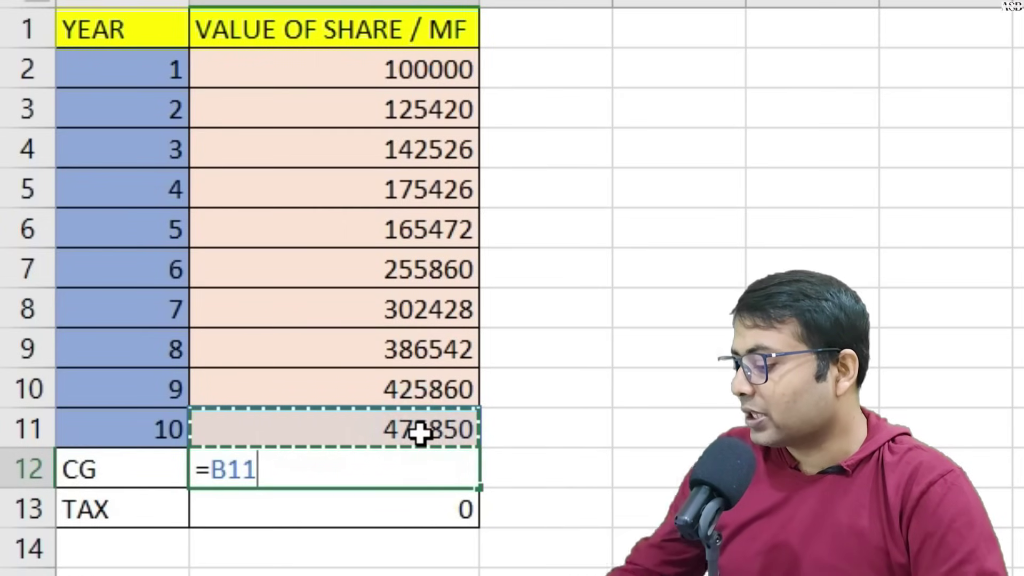
{"action": "type", "text": "-"}
{"action": "left_click", "coordinate": [408, 65]}
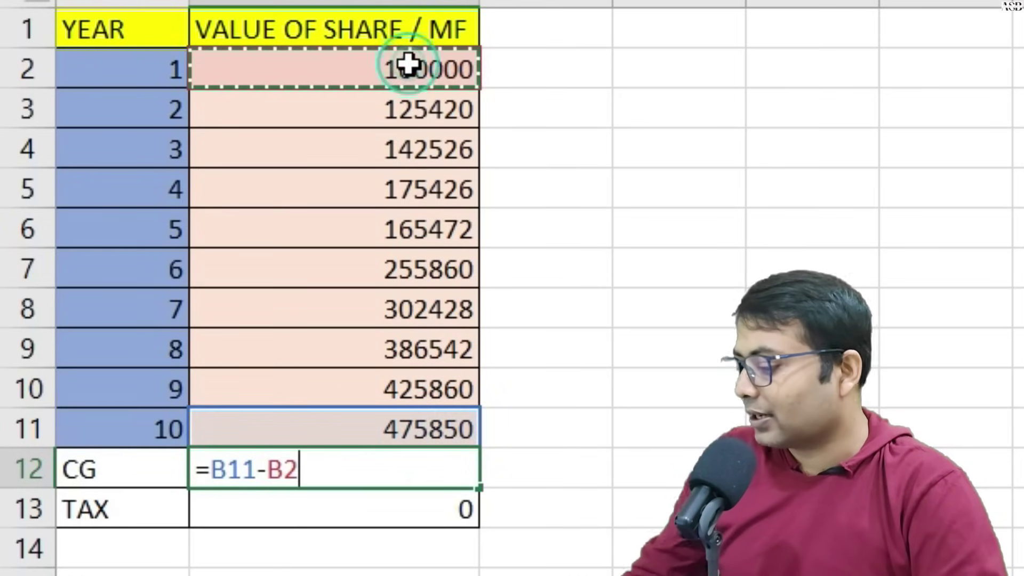
{"action": "key", "text": "Return"}
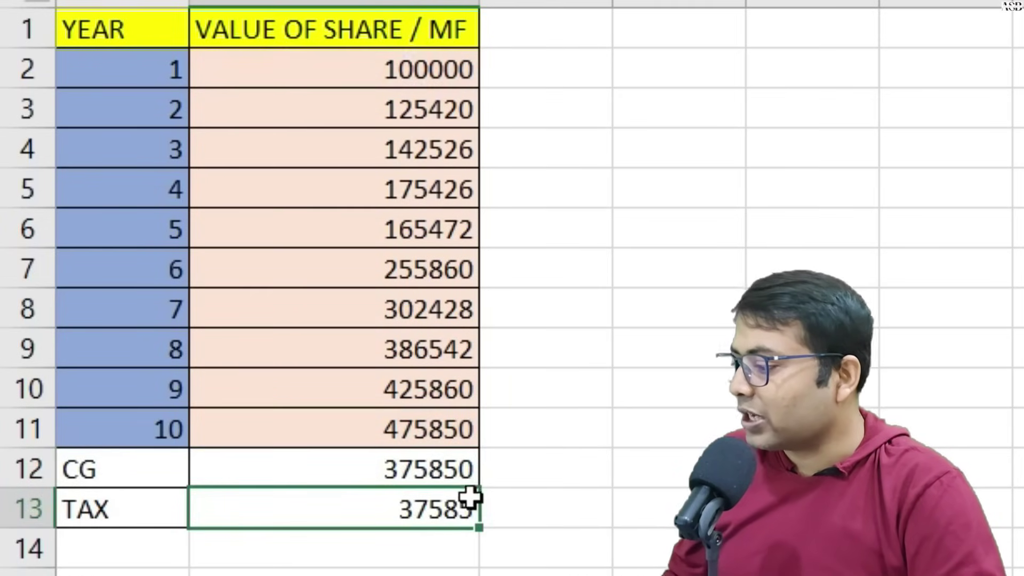
- Edit the tax formula in B13 to deduct 100000 from the B12 capital gain, in parentheses, before applying 10%
{"action": "left_click", "coordinate": [439, 477]}
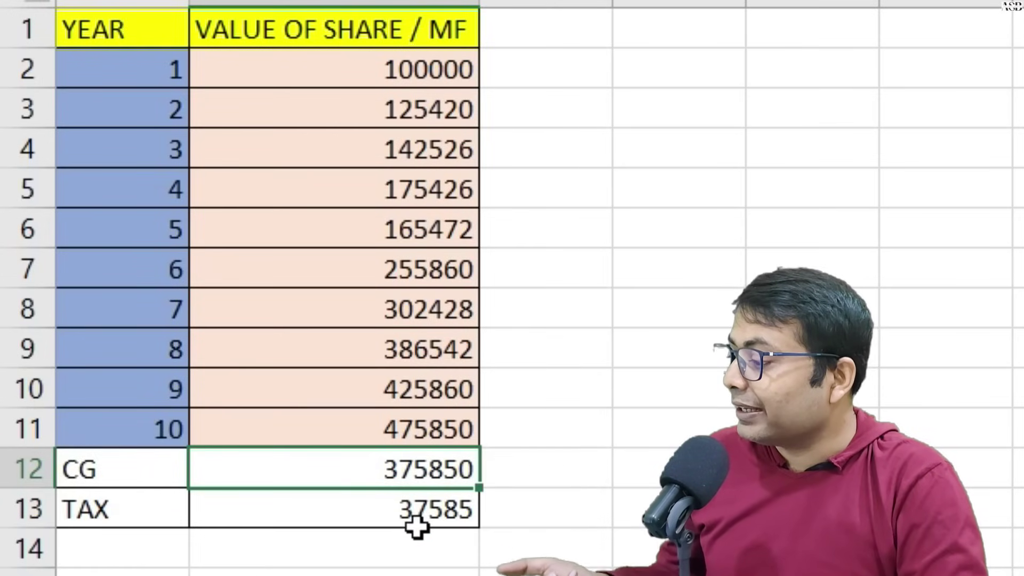
{"action": "left_click", "coordinate": [433, 515]}
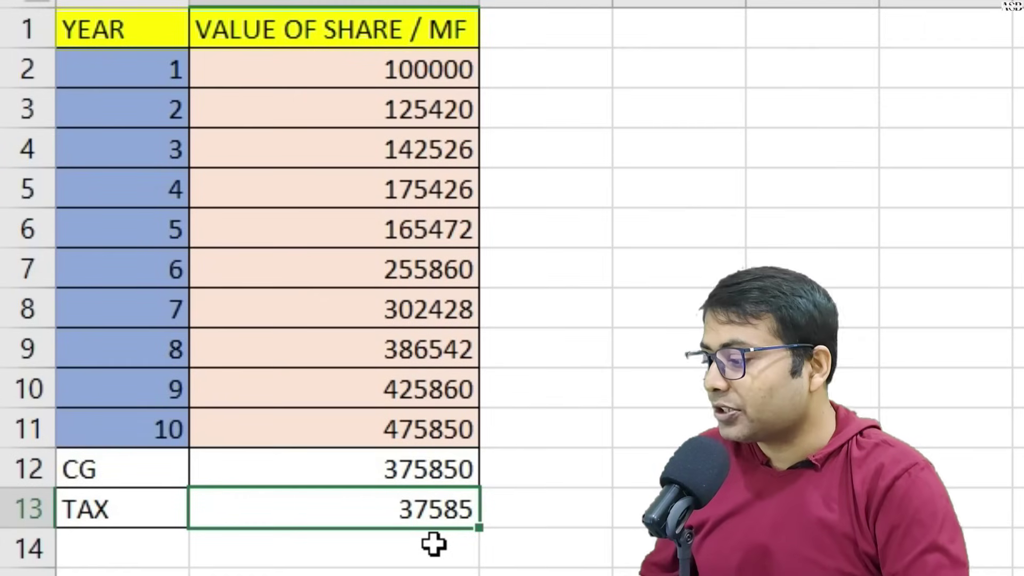
{"action": "key", "text": "F2"}
{"action": "key", "text": "Home"}
{"action": "key", "text": "Right"}
{"action": "type", "text": "("}
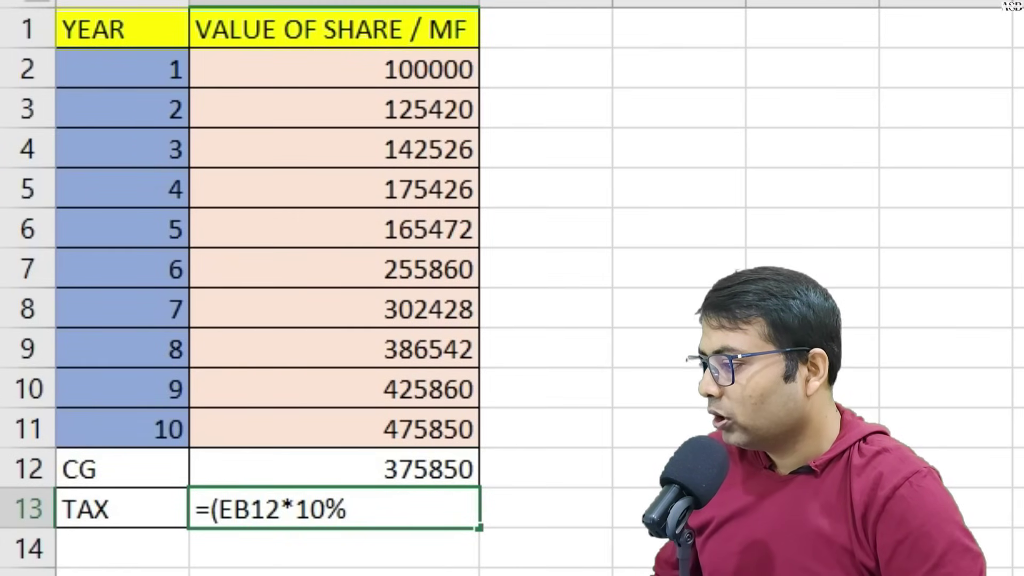
{"action": "type", "text": "-1000"}
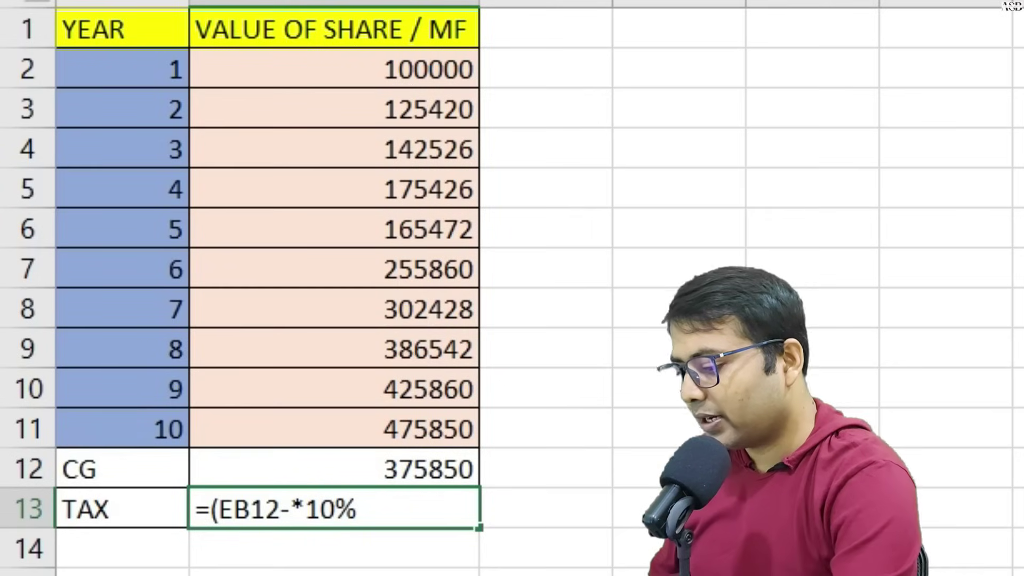
{"action": "type", "text": "00"}
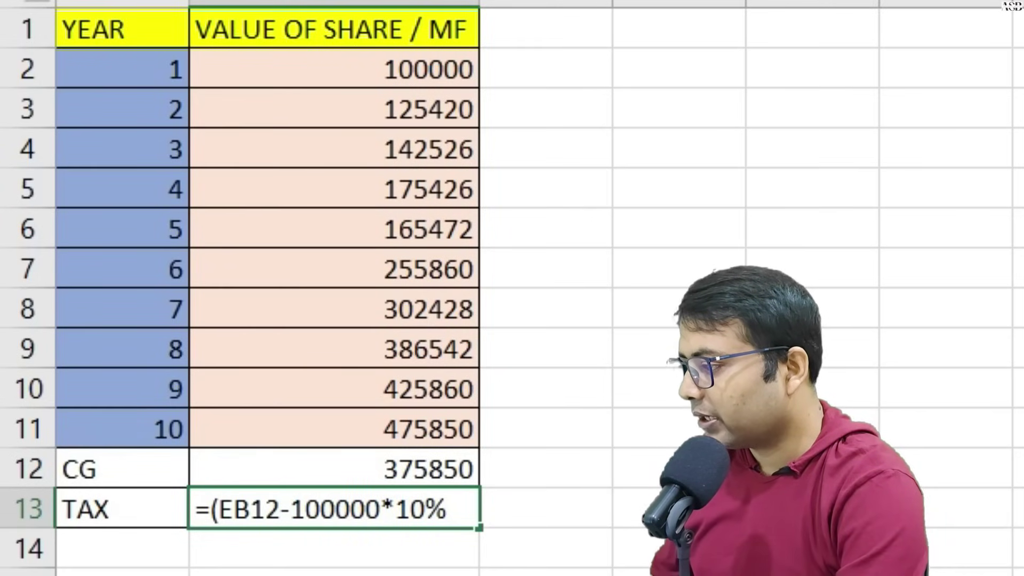
{"action": "type", "text": ")"}
{"action": "key", "text": "Return"}
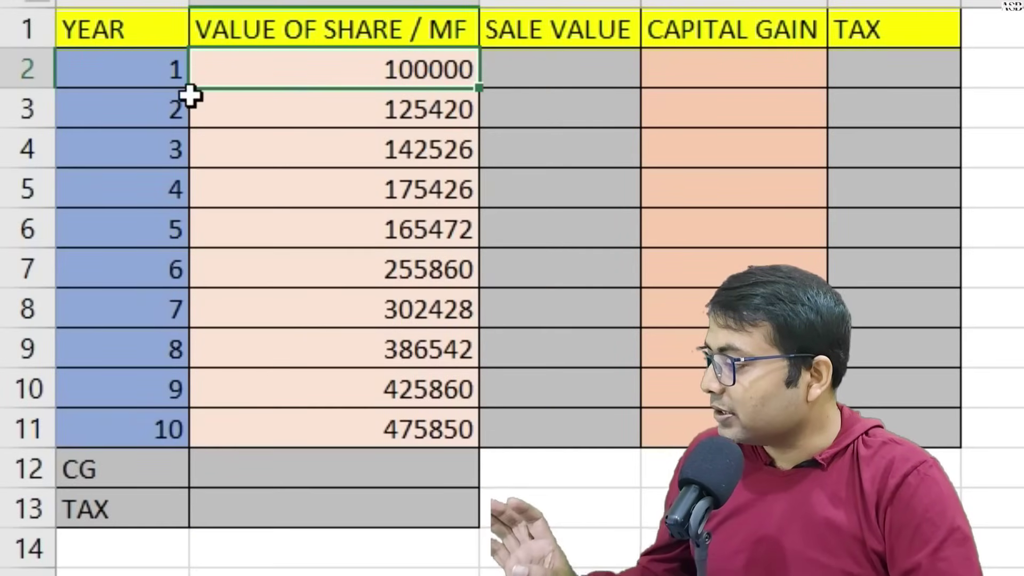
- Enter 0 as the sale value for year 1 in C2
{"action": "left_click_drag", "start_coordinate": [170, 80], "coordinate": [354, 78]}
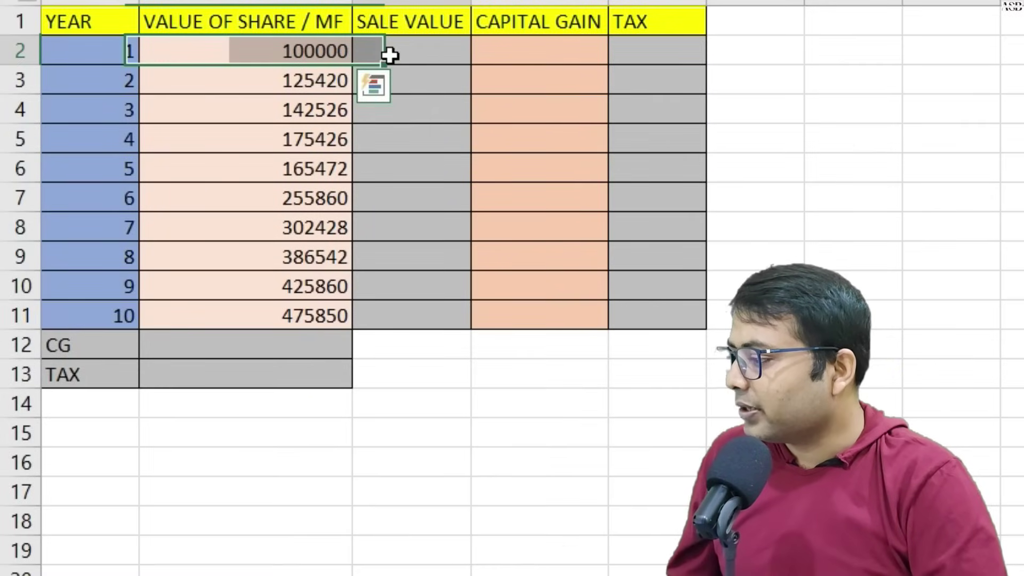
{"action": "left_click", "coordinate": [532, 74]}
{"action": "key", "text": "F2"}
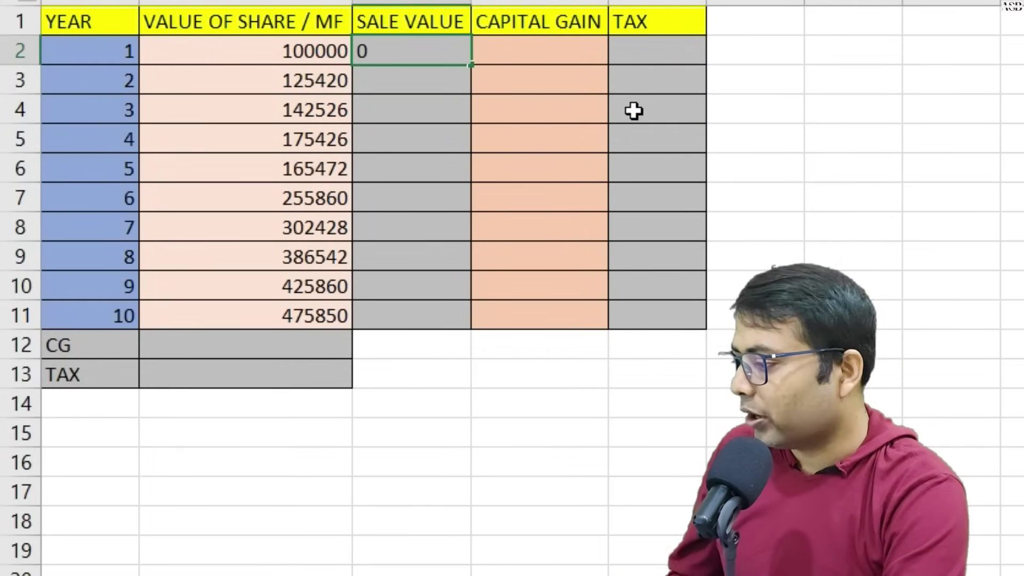
{"action": "key", "text": "Return"}
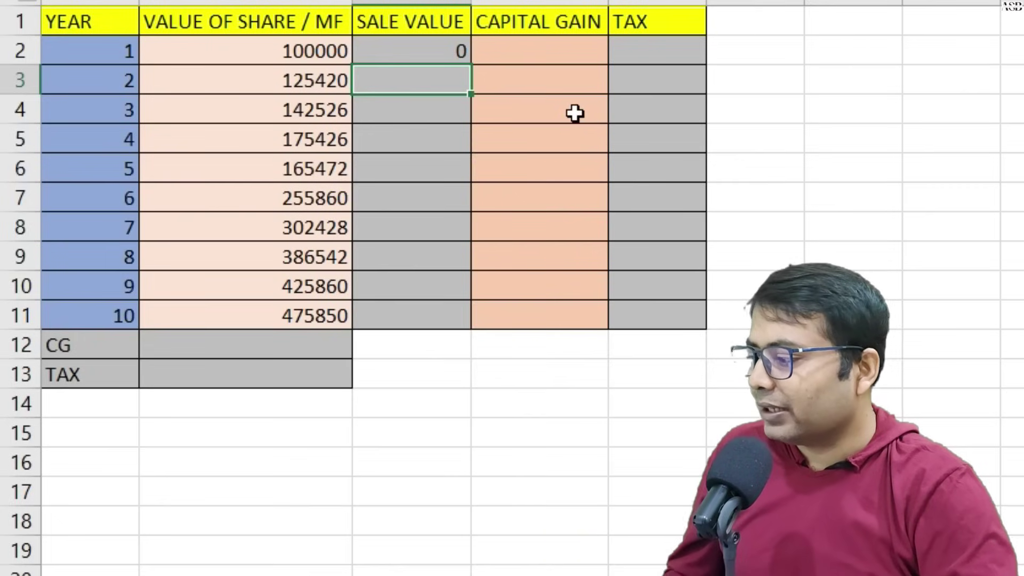
- Set the year 2 sale value in C3 to the year 3 share value with the formula =B4
{"action": "left_click", "coordinate": [318, 122]}
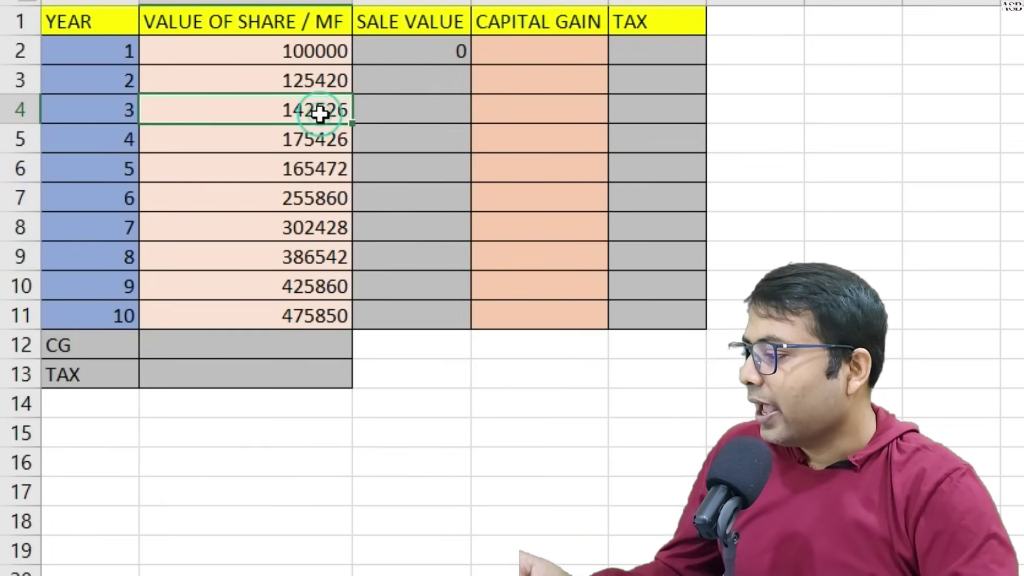
{"action": "left_click_drag", "start_coordinate": [89, 109], "coordinate": [280, 114]}
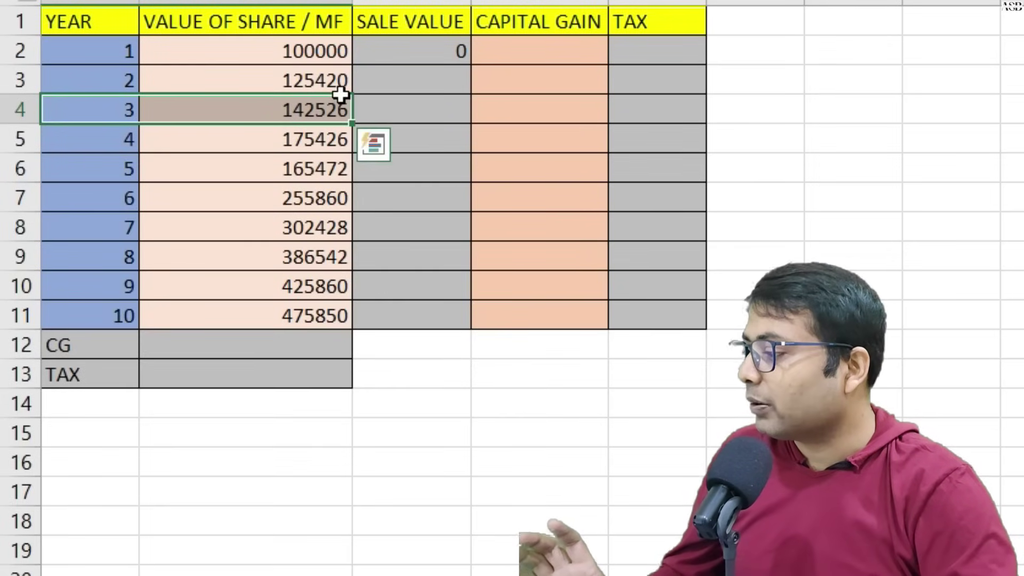
{"action": "left_click", "coordinate": [411, 79]}
{"action": "type", "text": "="}
{"action": "left_click", "coordinate": [328, 112]}
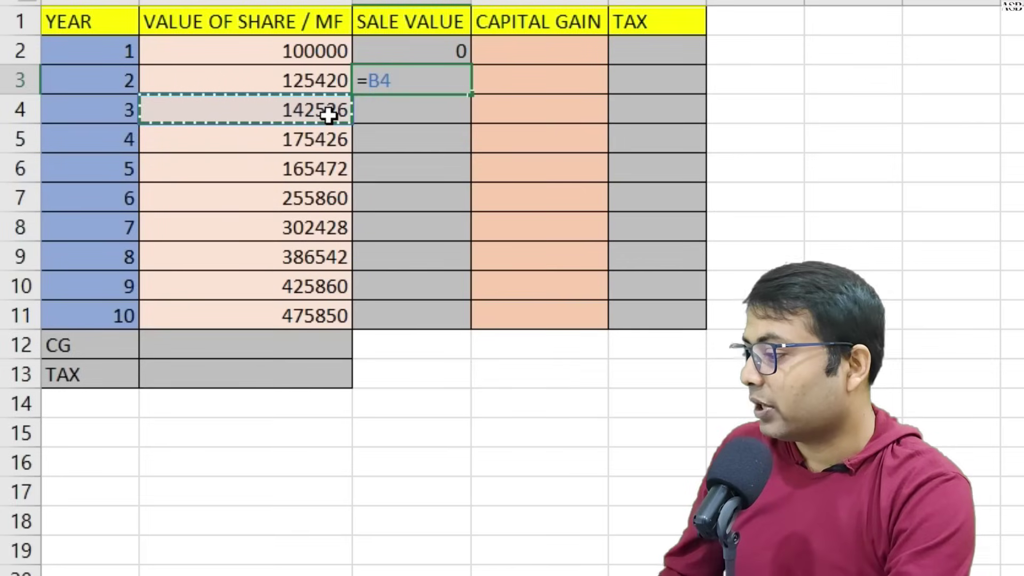
{"action": "key", "text": "Return"}
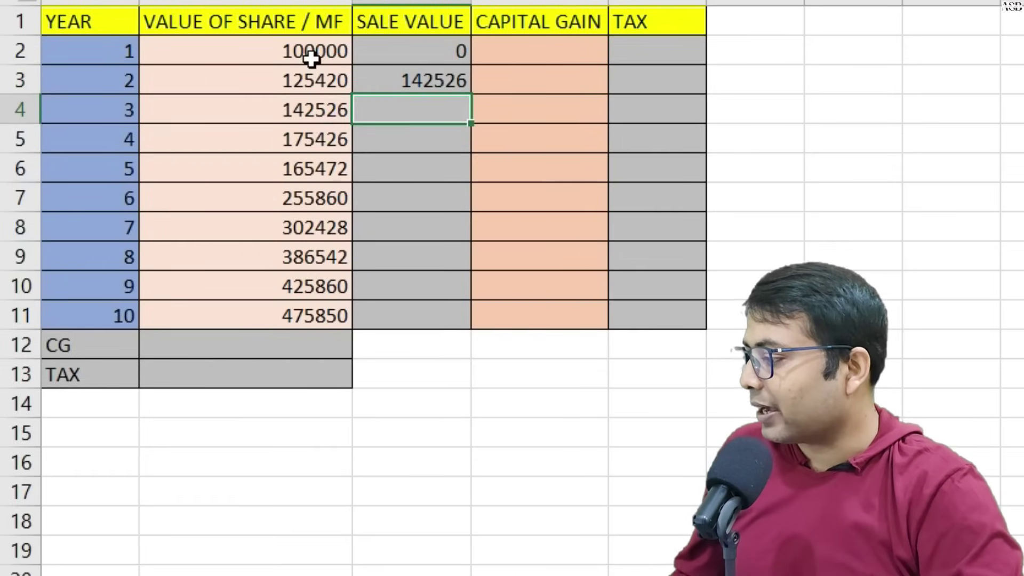
- Copy the sale value formula from C3 into C4:C11 for years 3 to 10
{"action": "left_click", "coordinate": [427, 83]}
{"action": "key", "text": "ctrl+c"}
{"action": "left_click_drag", "start_coordinate": [426, 109], "coordinate": [428, 304]}
{"action": "key", "text": "ctrl+v"}
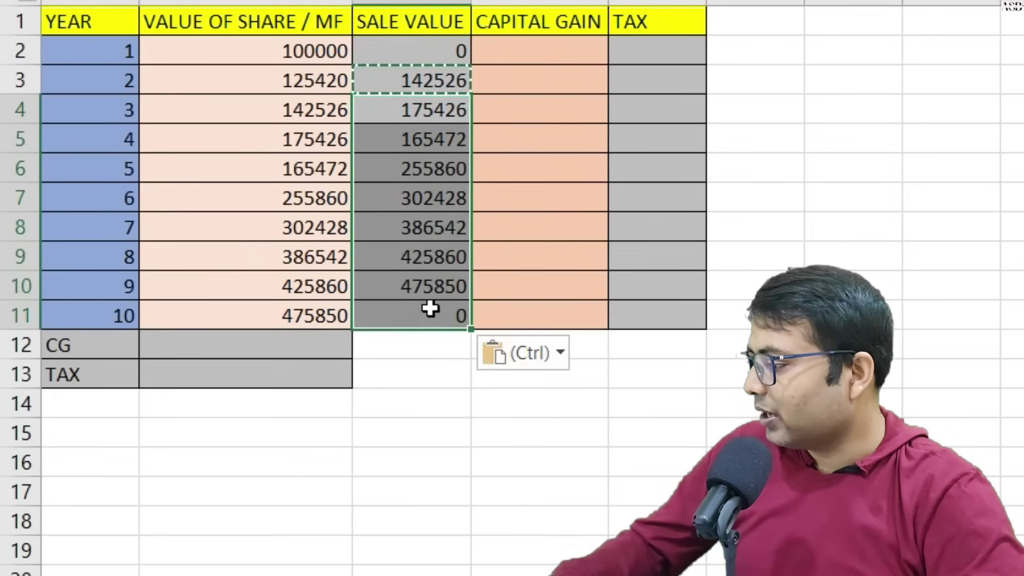
{"action": "left_click", "coordinate": [514, 131]}
{"action": "double_click", "coordinate": [514, 131]}
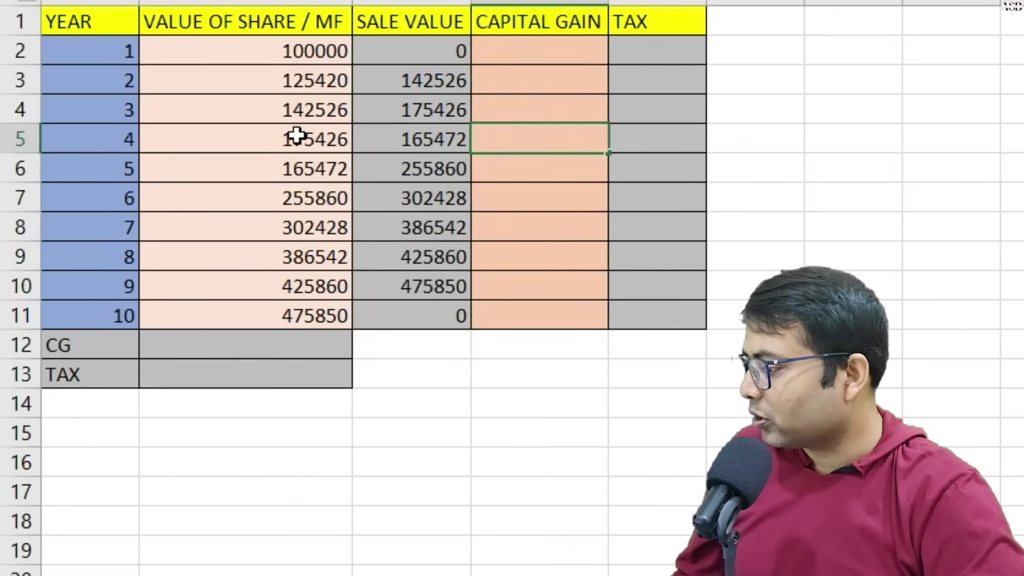
- Calculate the year 2 capital gain in D3 as the sale value minus the initial investment with =C3-B2
{"action": "left_click", "coordinate": [407, 121]}
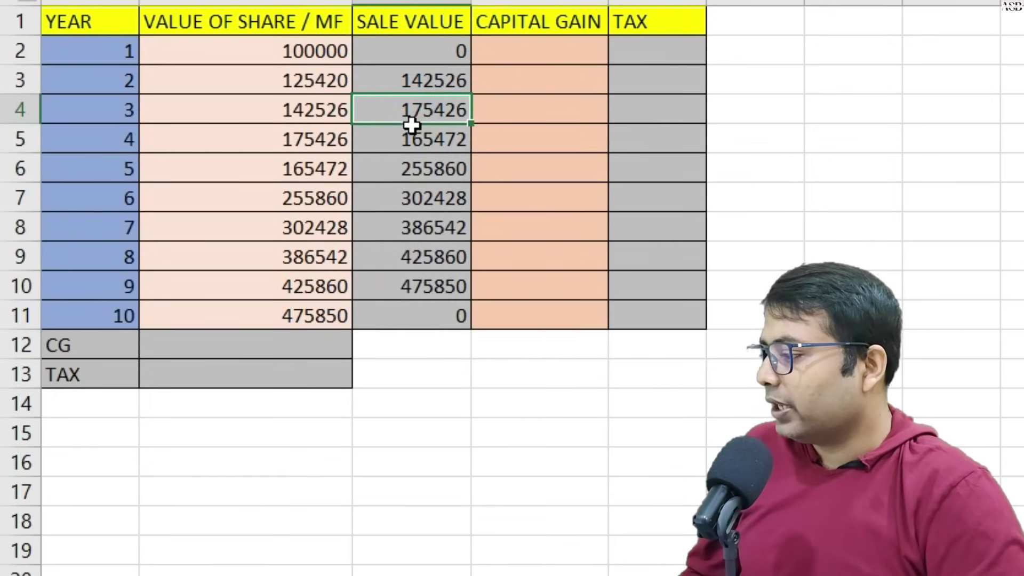
{"action": "left_click", "coordinate": [421, 78]}
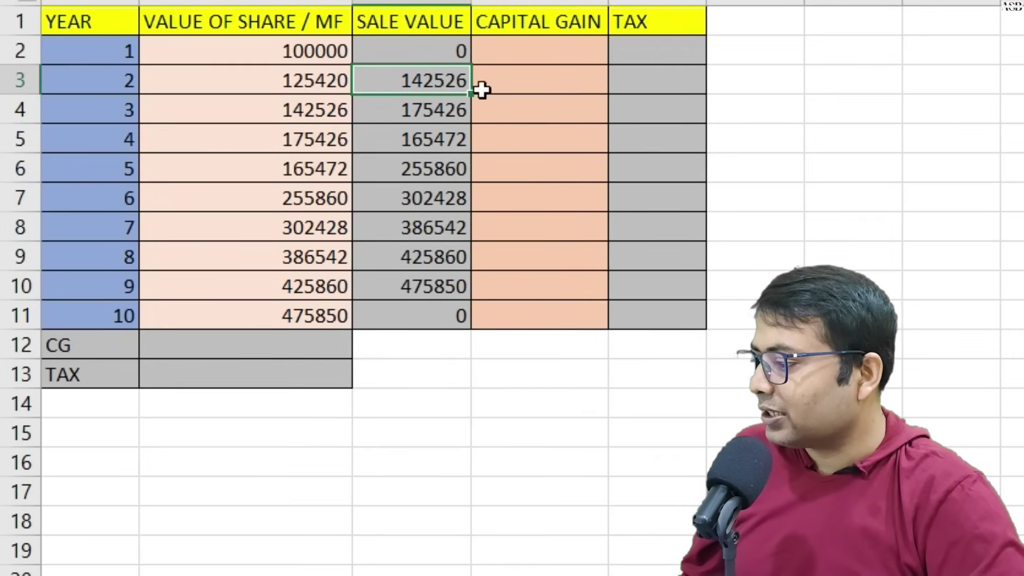
{"action": "left_click", "coordinate": [548, 86]}
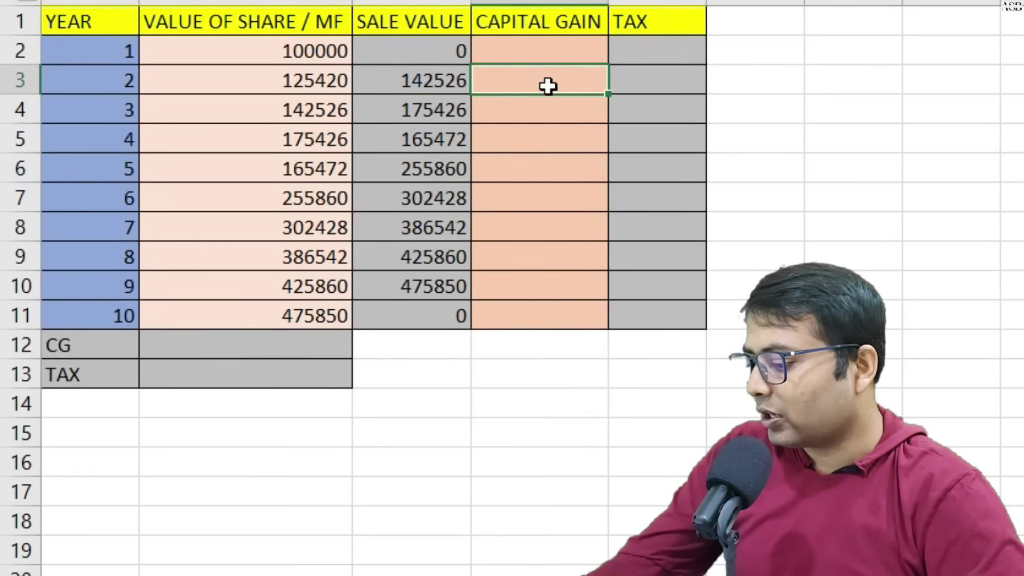
{"action": "type", "text": "="}
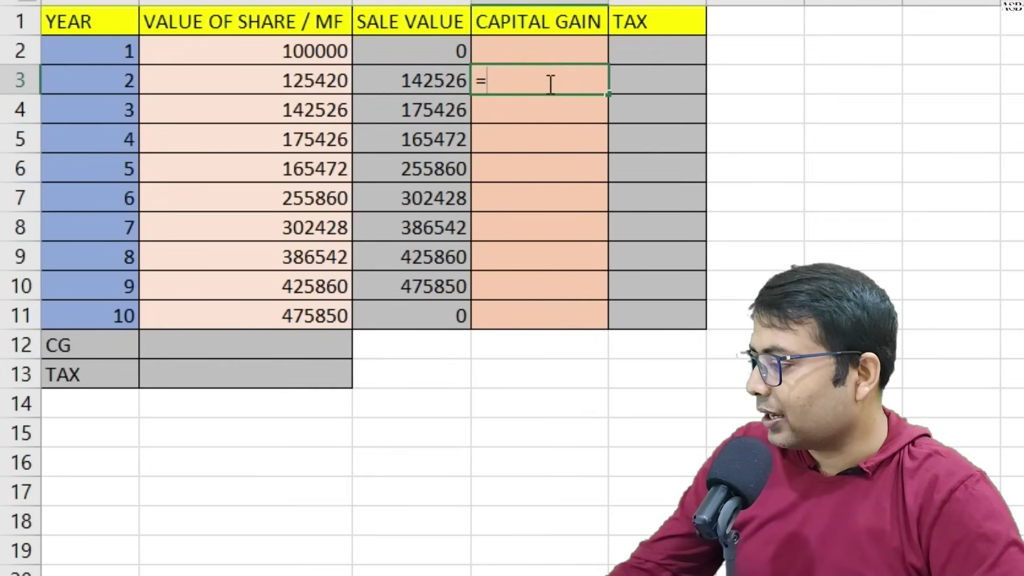
{"action": "left_click", "coordinate": [443, 70]}
{"action": "type", "text": "-"}
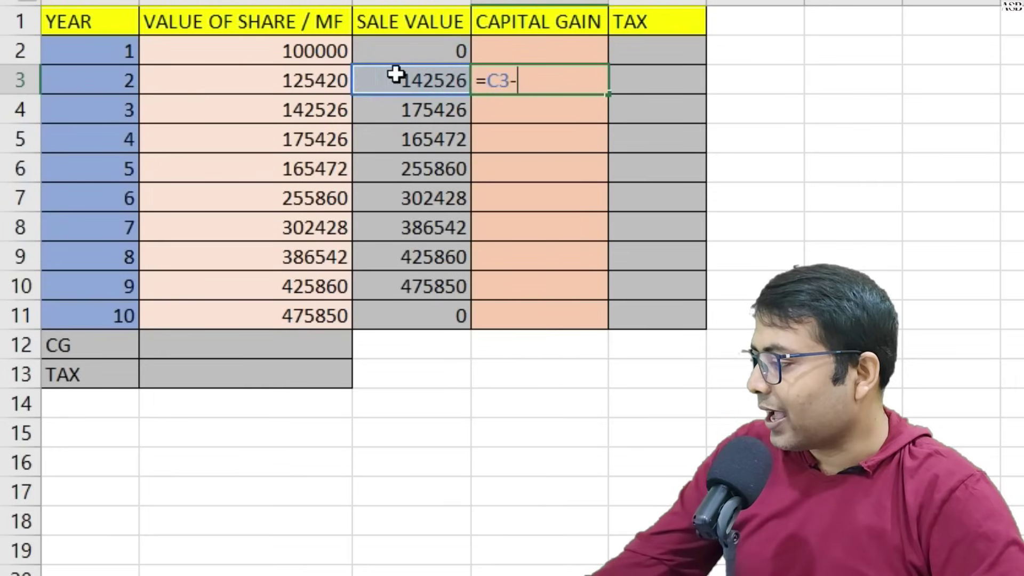
{"action": "left_click", "coordinate": [262, 52]}
{"action": "key", "text": "Return"}
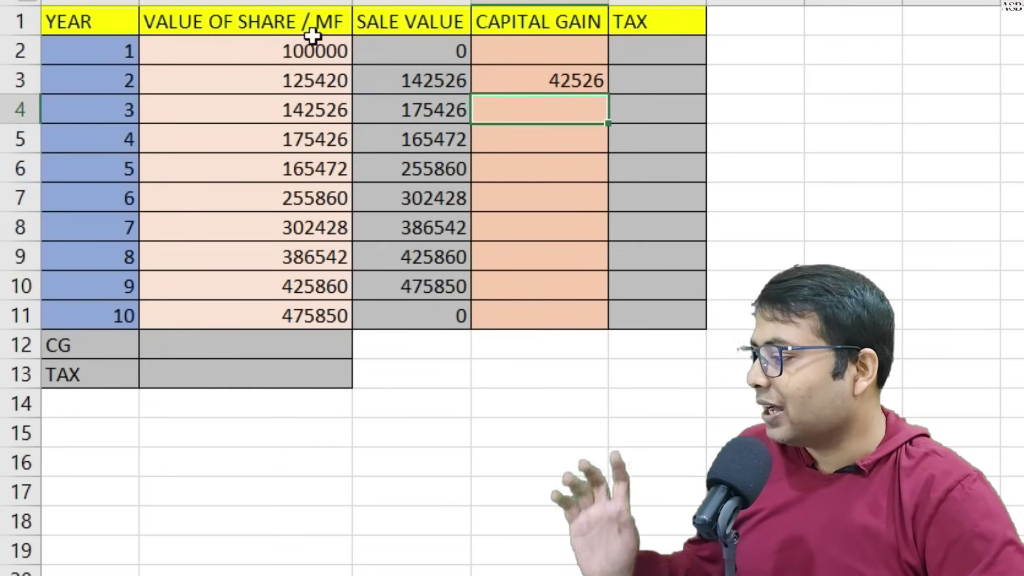
{"action": "left_click", "coordinate": [577, 90]}
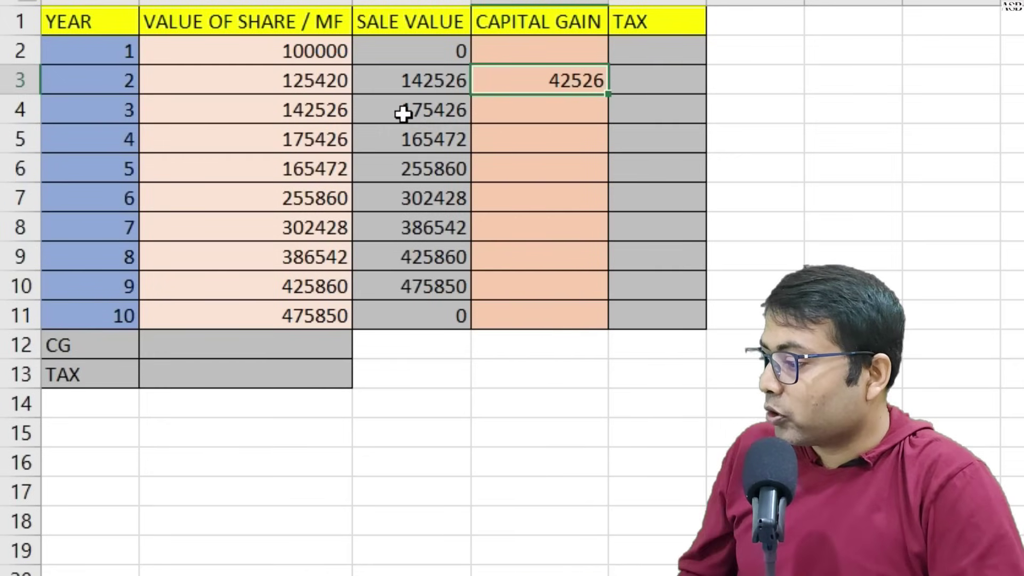
{"action": "left_click", "coordinate": [305, 117]}
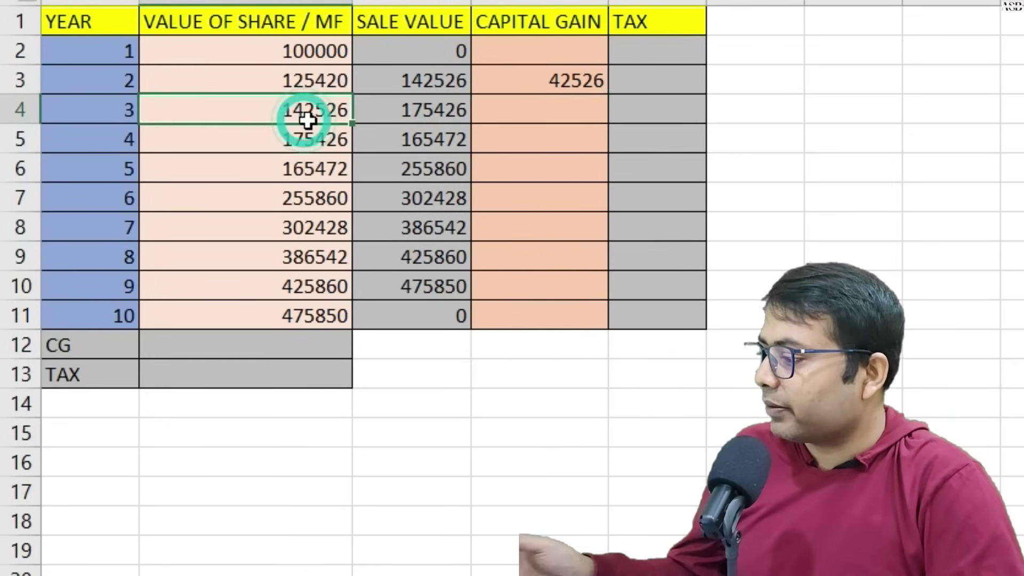
- Calculate the year 3 capital gain in D4 as sale value minus share value with the formula =C4-B4
{"action": "left_click", "coordinate": [438, 78]}
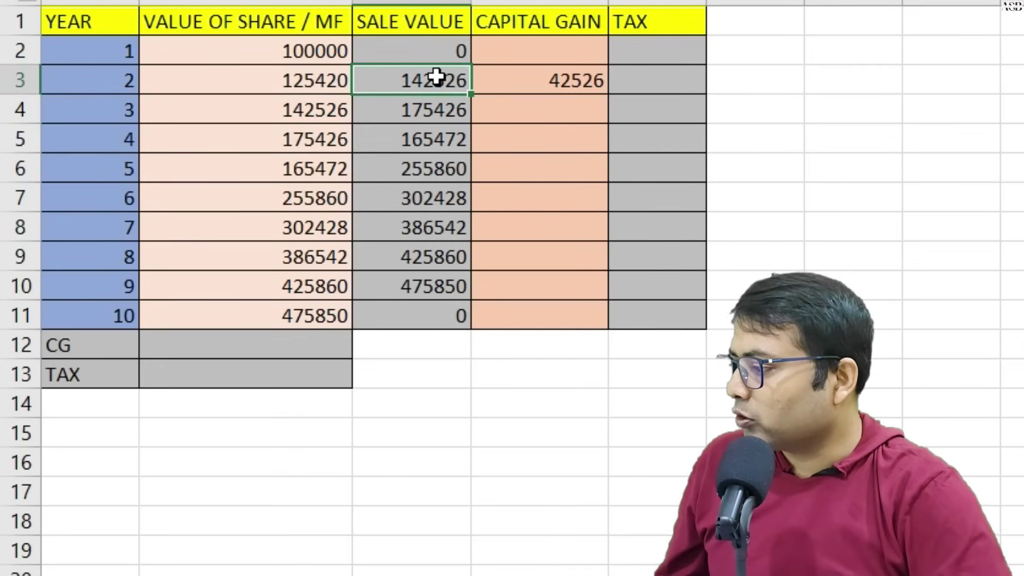
{"action": "left_click", "coordinate": [440, 115]}
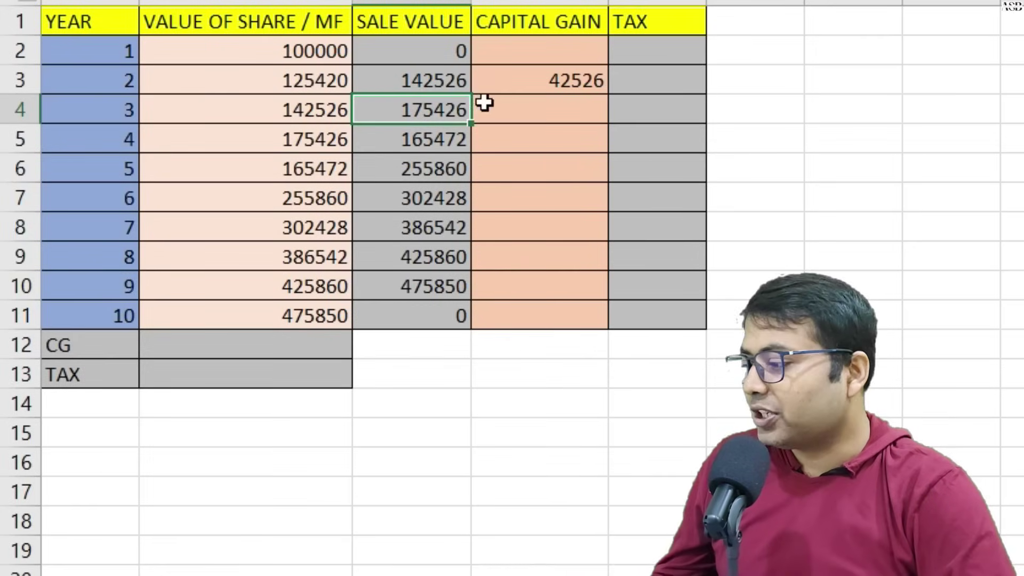
{"action": "left_click", "coordinate": [514, 114]}
{"action": "left_click", "coordinate": [513, 113]}
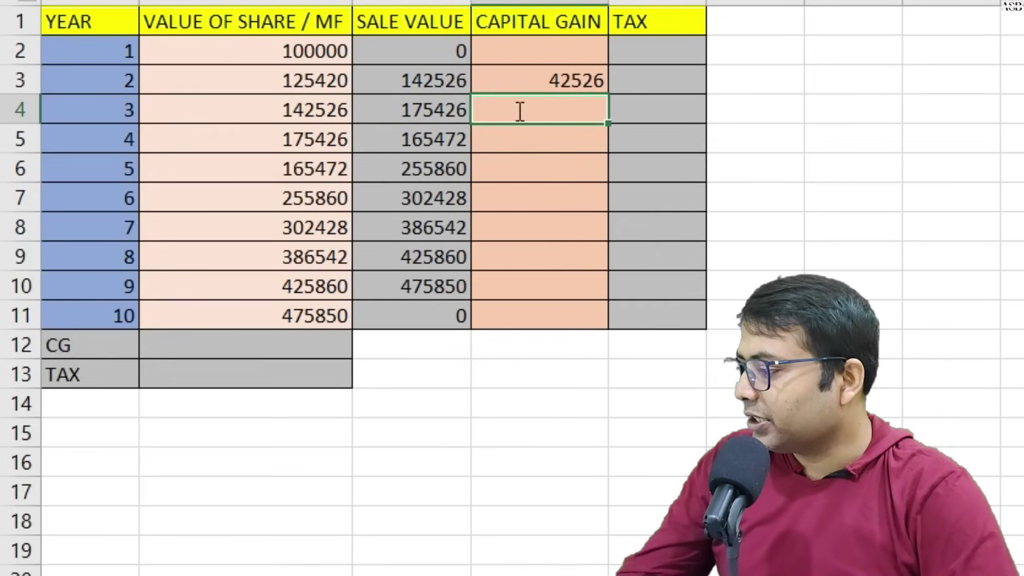
{"action": "type", "text": "="}
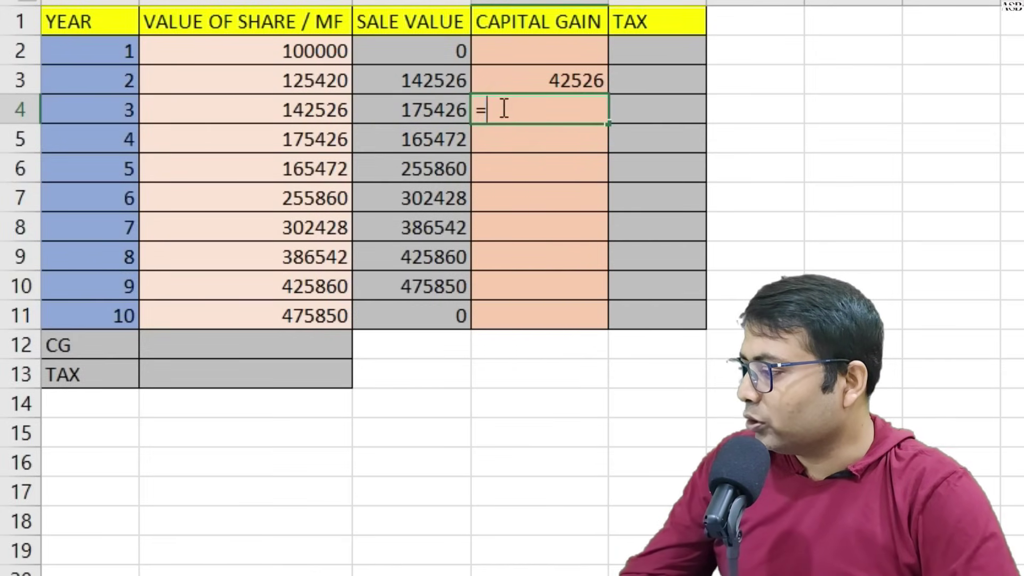
{"action": "left_click", "coordinate": [430, 109]}
{"action": "type", "text": "-"}
{"action": "left_click", "coordinate": [327, 109]}
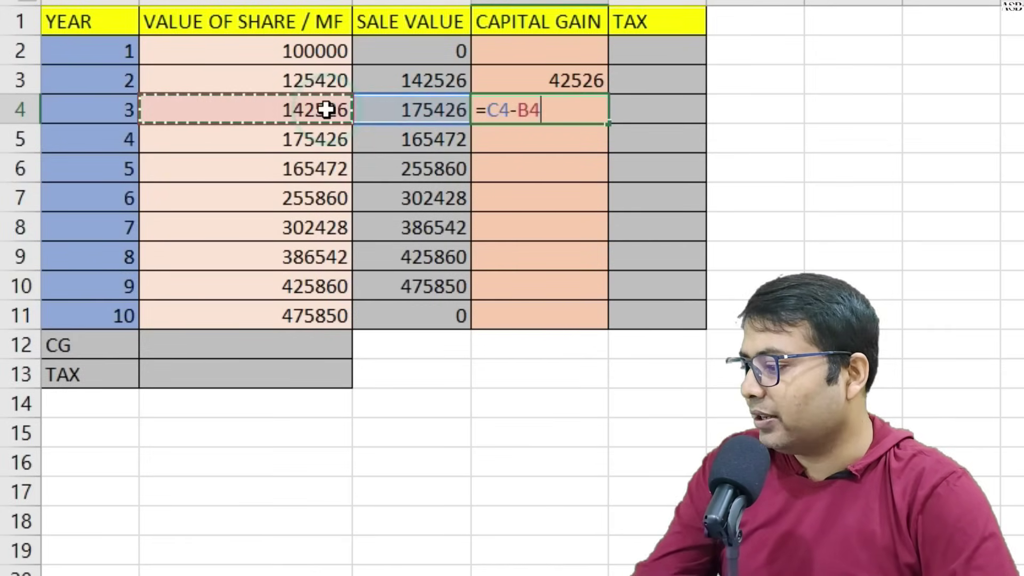
{"action": "key", "text": "Return"}
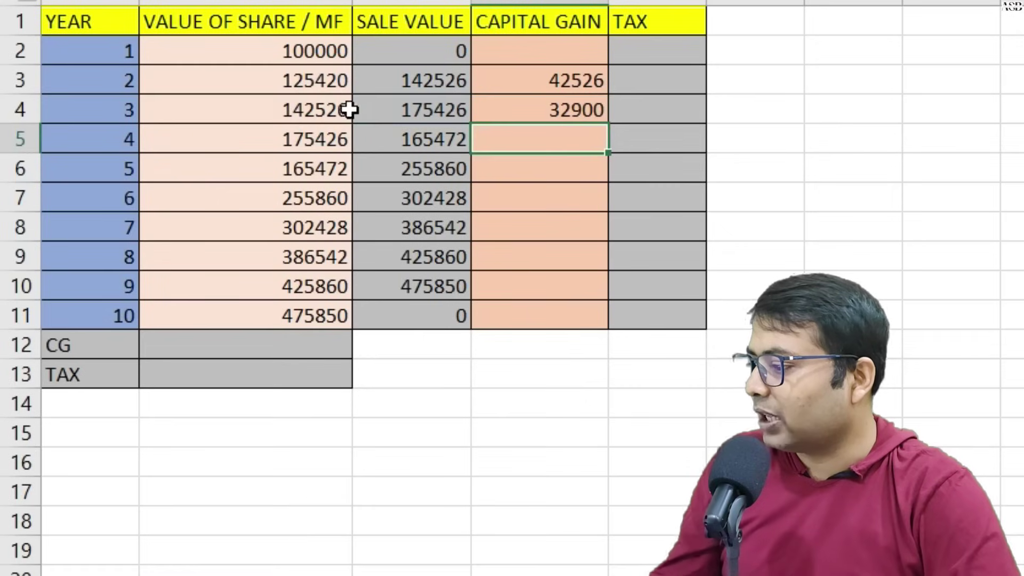
- Copy the capital gain formula from D4 into D5:D10 for years 4 to 9
{"action": "left_click", "coordinate": [547, 112]}
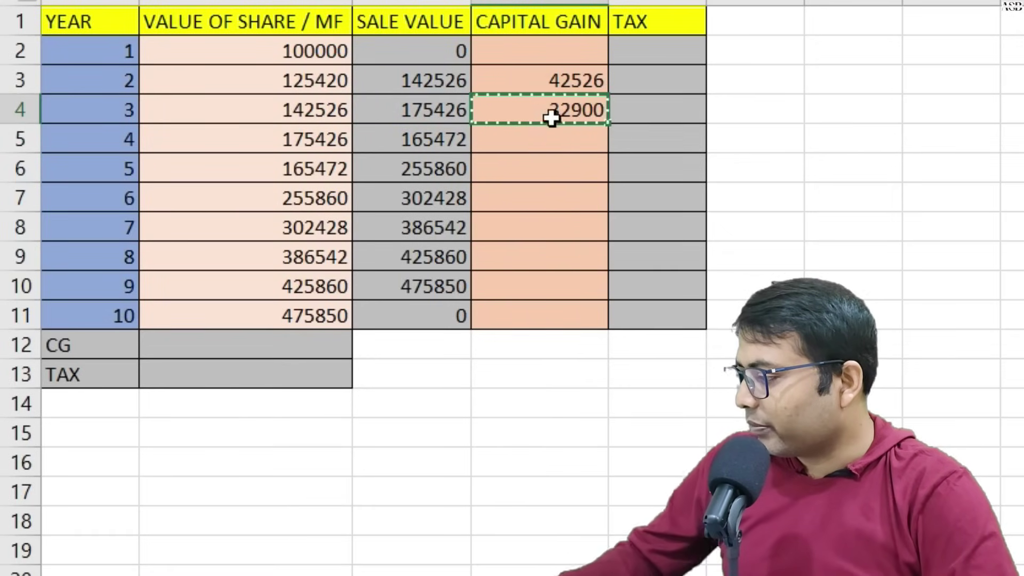
{"action": "left_click_drag", "start_coordinate": [555, 141], "coordinate": [552, 284]}
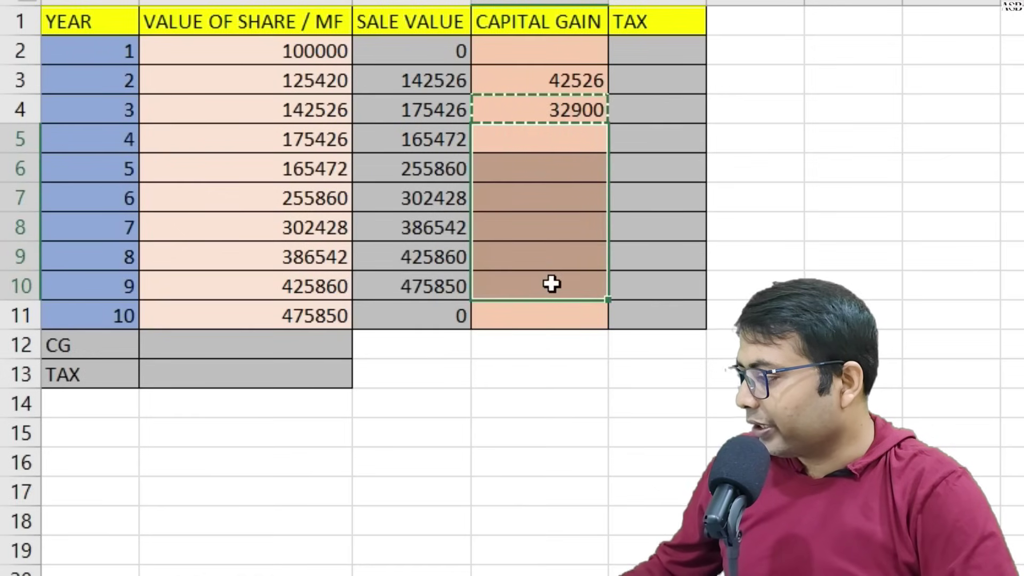
{"action": "key", "text": "ctrl+v"}
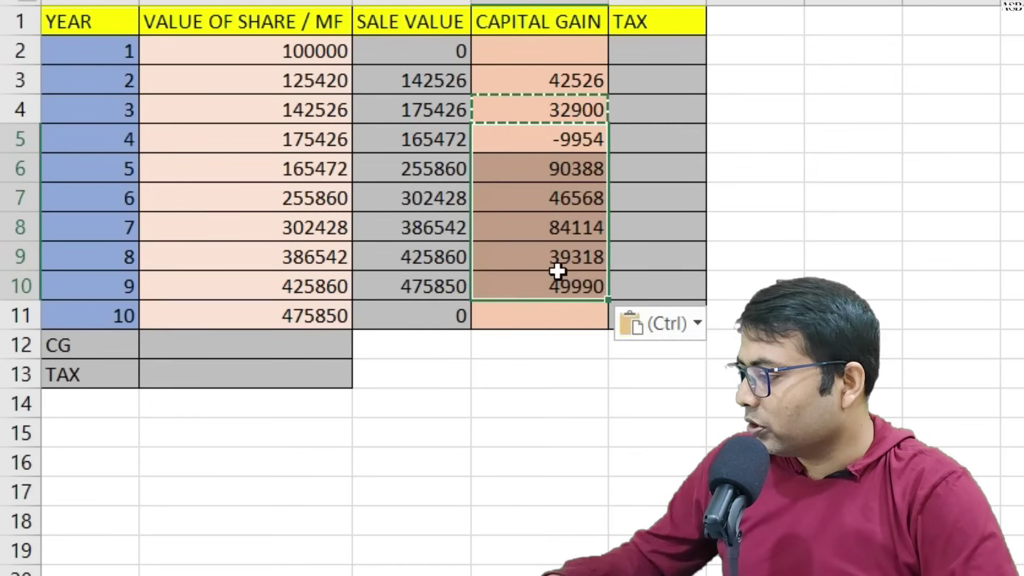
- Review the yearly capital gains for years 2 to 7, the year 10 share value and the year 2 sale value
{"action": "left_click", "coordinate": [593, 80]}
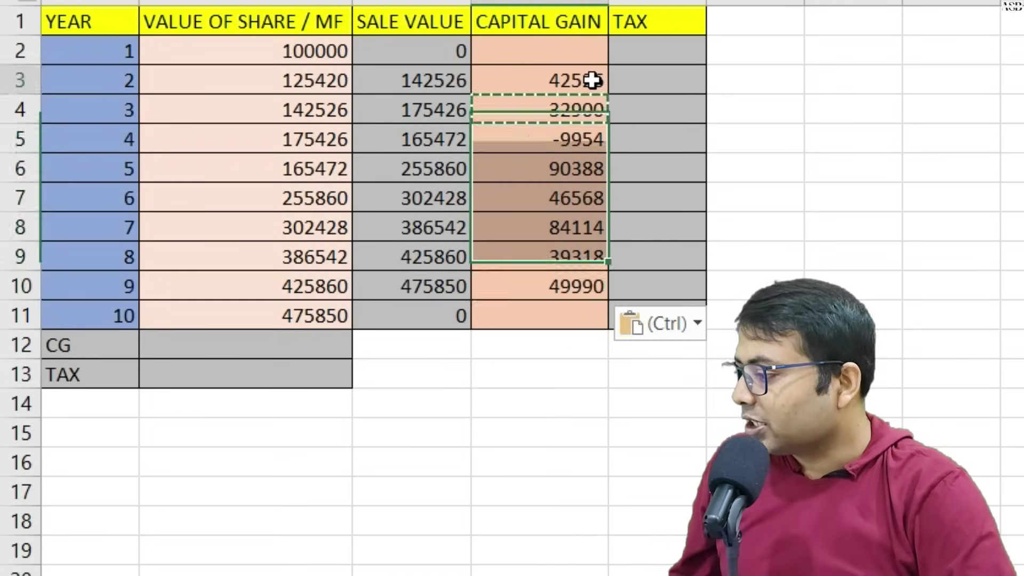
{"action": "left_click", "coordinate": [534, 108]}
{"action": "left_click", "coordinate": [549, 146]}
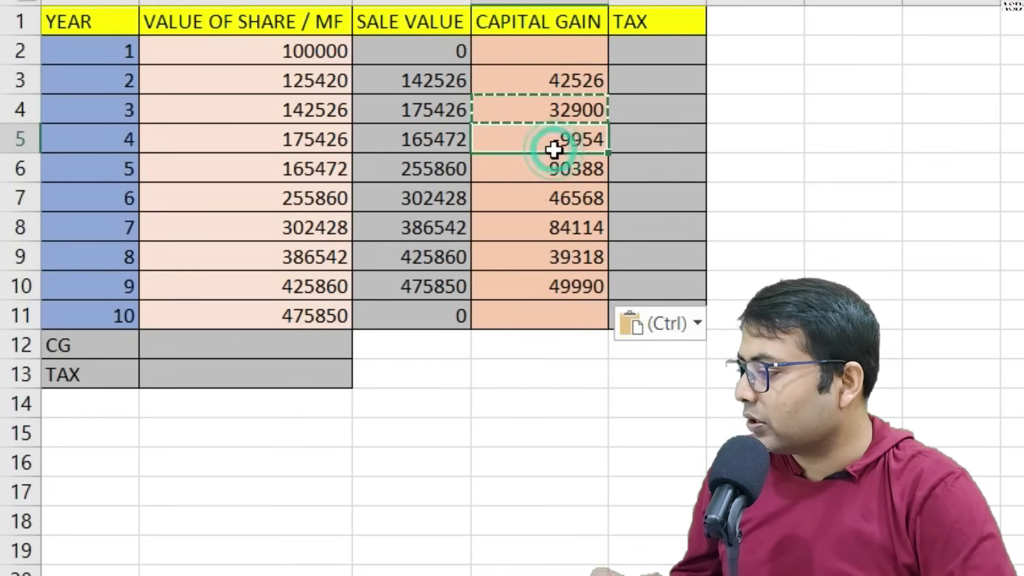
{"action": "left_click", "coordinate": [568, 171]}
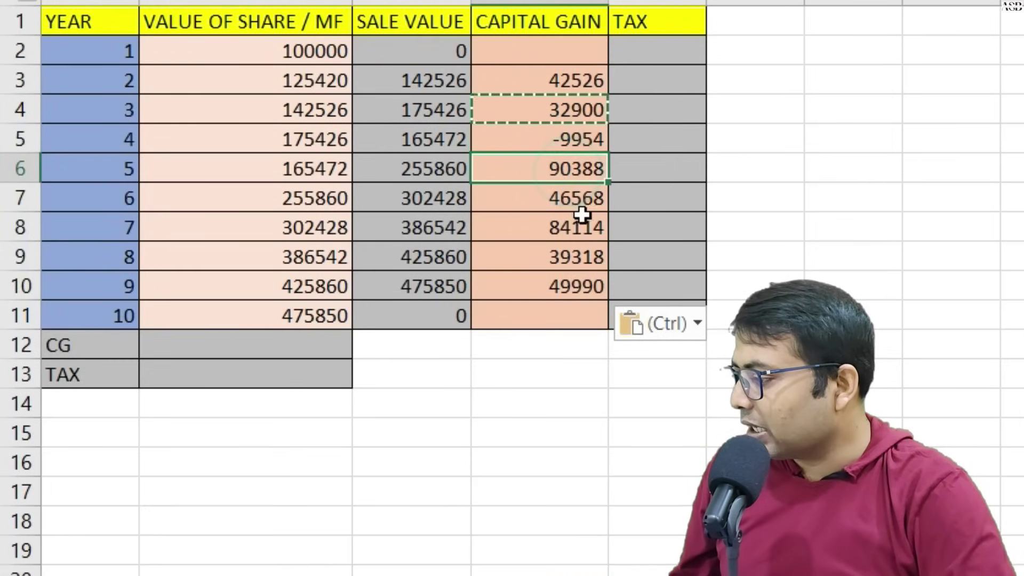
{"action": "left_click", "coordinate": [585, 201]}
{"action": "left_click", "coordinate": [589, 223]}
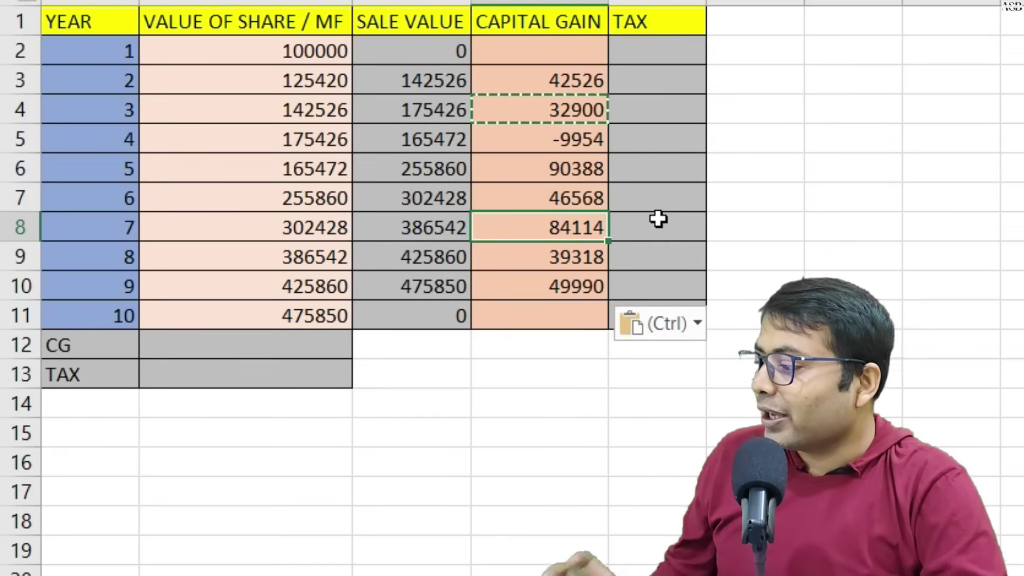
{"action": "left_click", "coordinate": [310, 316]}
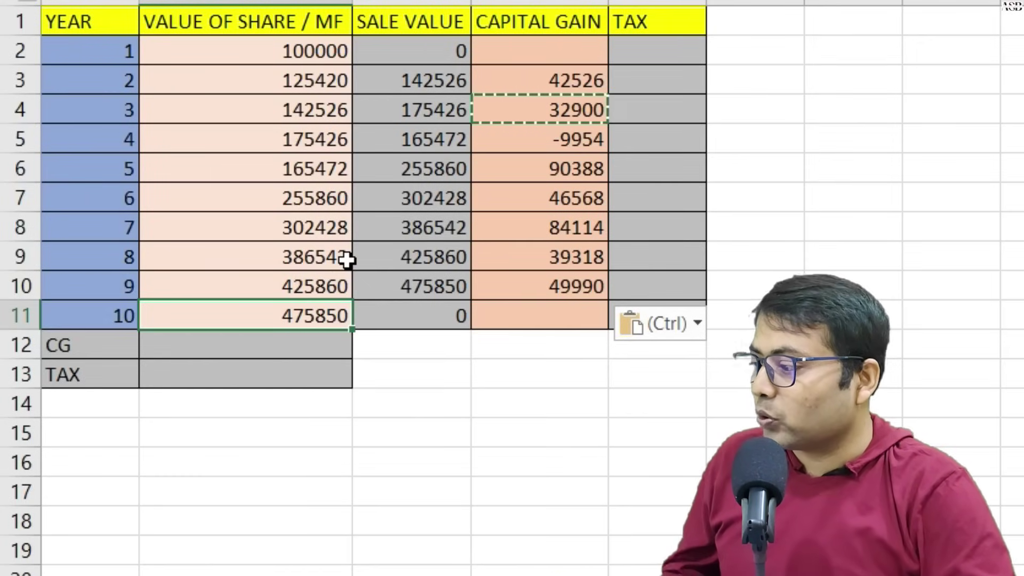
{"action": "left_click", "coordinate": [410, 80]}
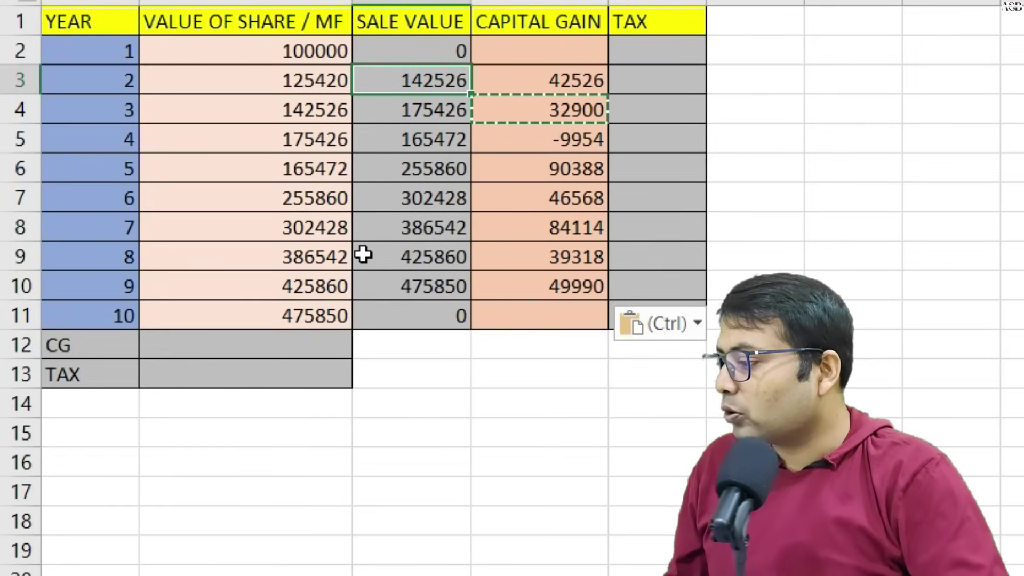
- Replace the year 9 sale value formula in C10 with 575000
{"action": "left_click", "coordinate": [448, 286]}
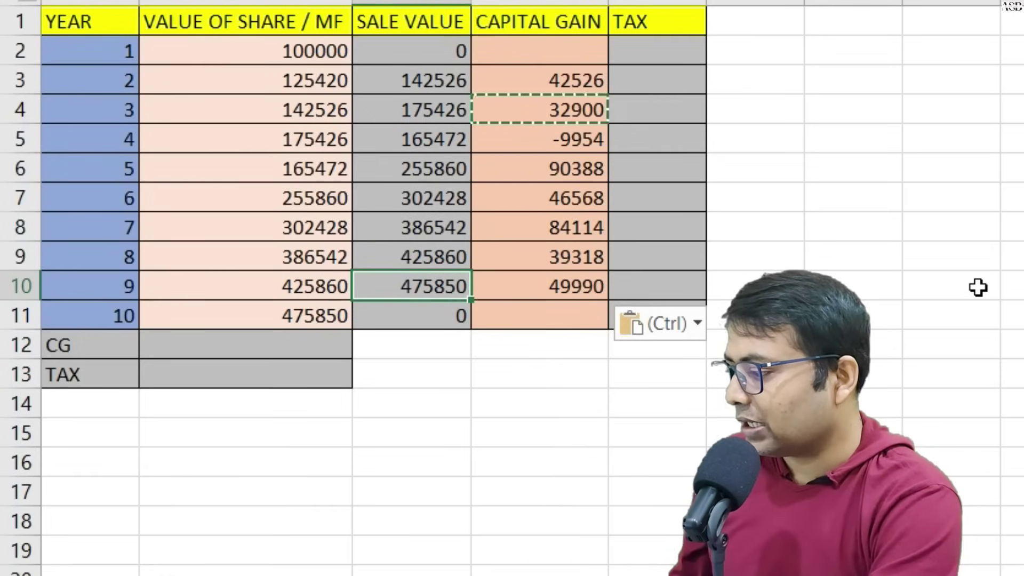
{"action": "key", "text": "F2"}
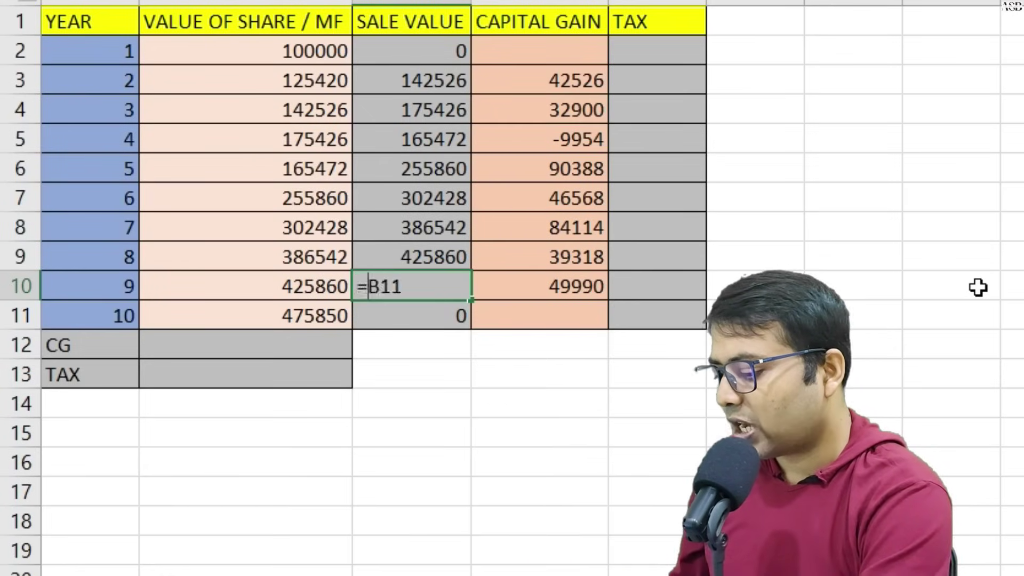
{"action": "key", "text": "BackSpace"}
{"action": "key", "text": "BackSpace"}
{"action": "key", "text": "BackSpace"}
{"action": "key", "text": "BackSpace"}
{"action": "type", "text": "575000"}
{"action": "key", "text": "Return"}
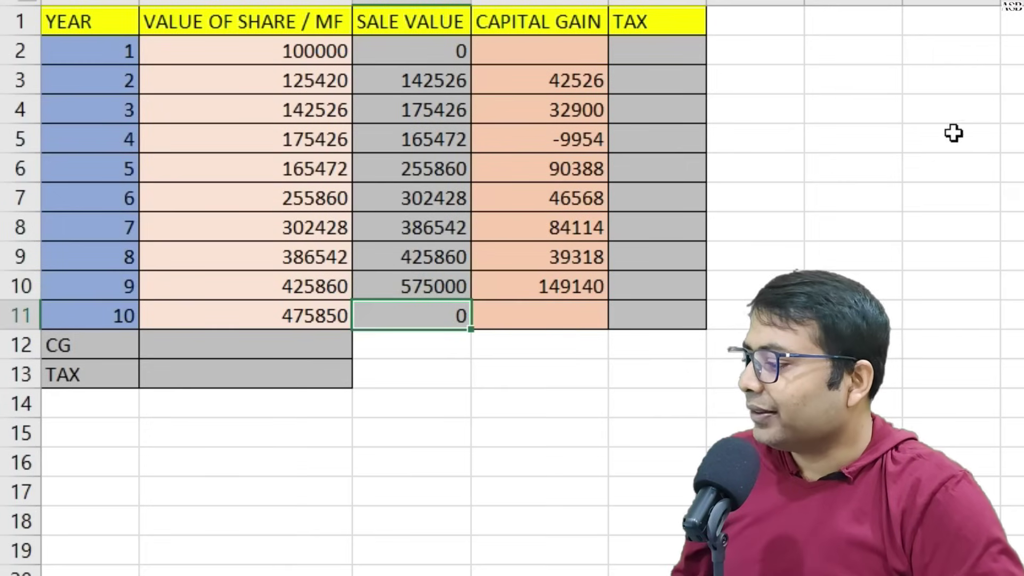
- Set the year 10 share value in B11 to 575000 and calculate the held-to-end capital gain in B12 with =B11-B2
{"action": "left_click", "coordinate": [581, 288]}
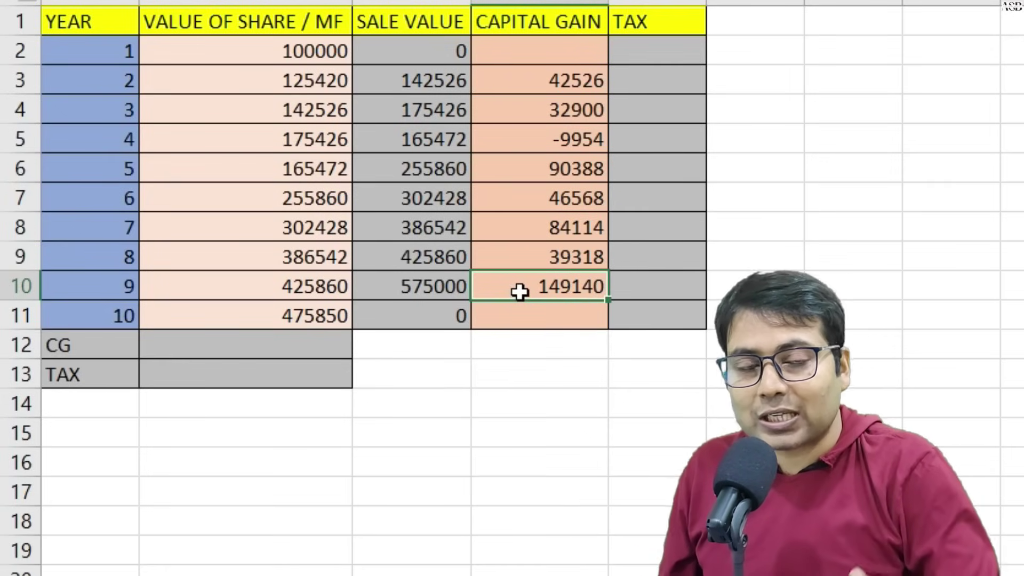
{"action": "left_click", "coordinate": [309, 320]}
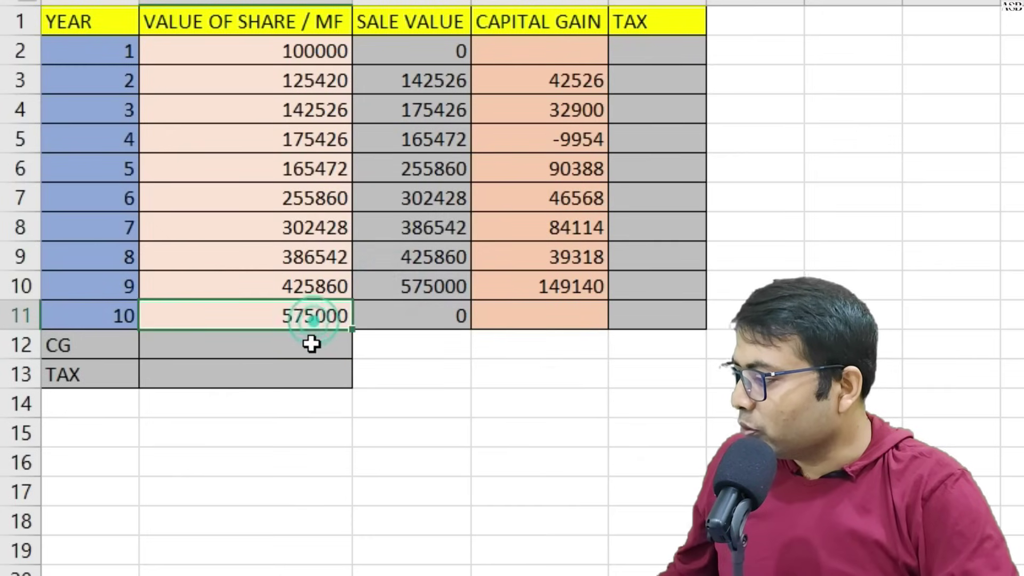
{"action": "left_click", "coordinate": [311, 346]}
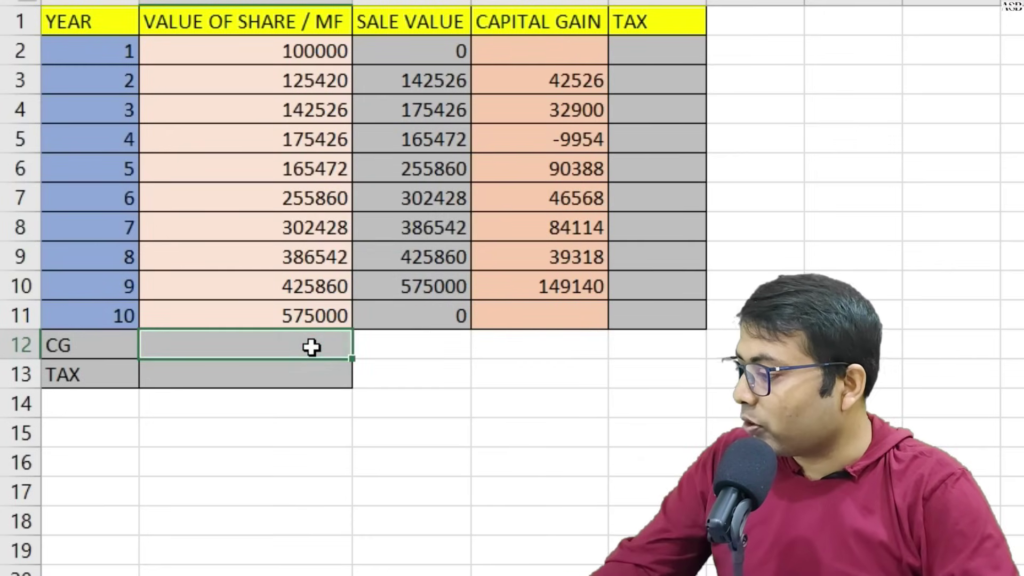
{"action": "type", "text": "="}
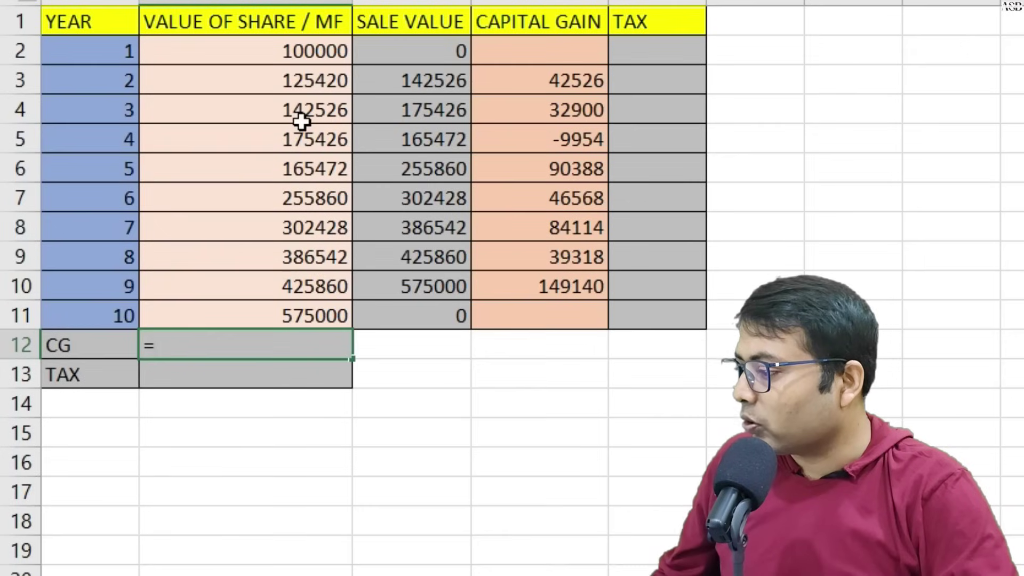
{"action": "left_click", "coordinate": [297, 318]}
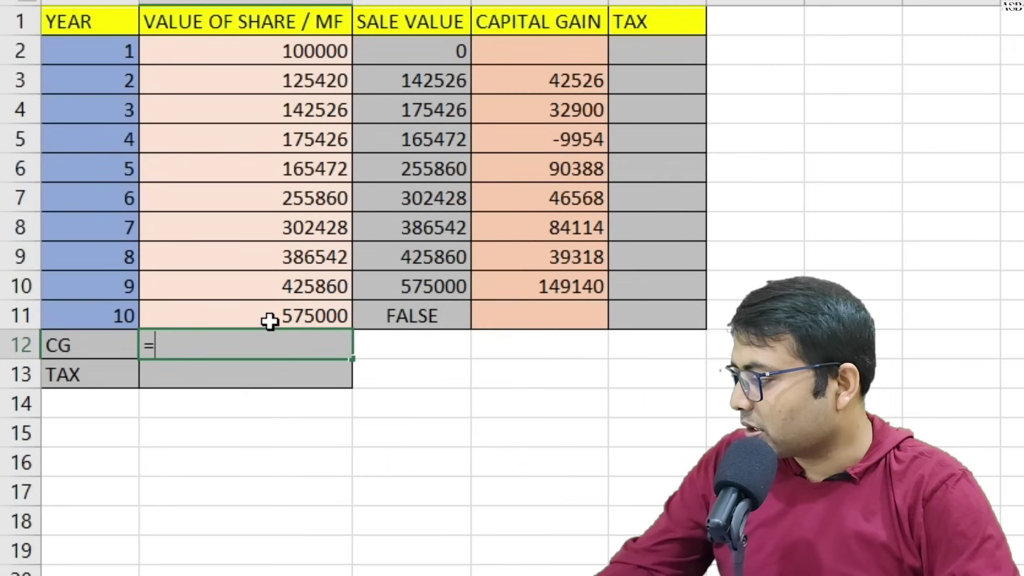
{"action": "left_click", "coordinate": [269, 320]}
{"action": "type", "text": "-"}
{"action": "left_click", "coordinate": [265, 53]}
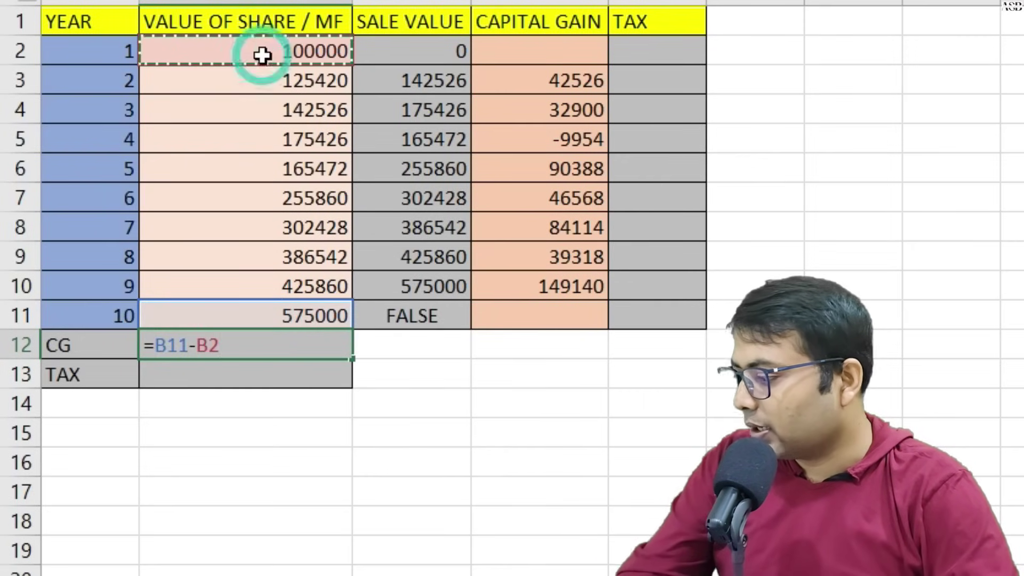
{"action": "key", "text": "Return"}
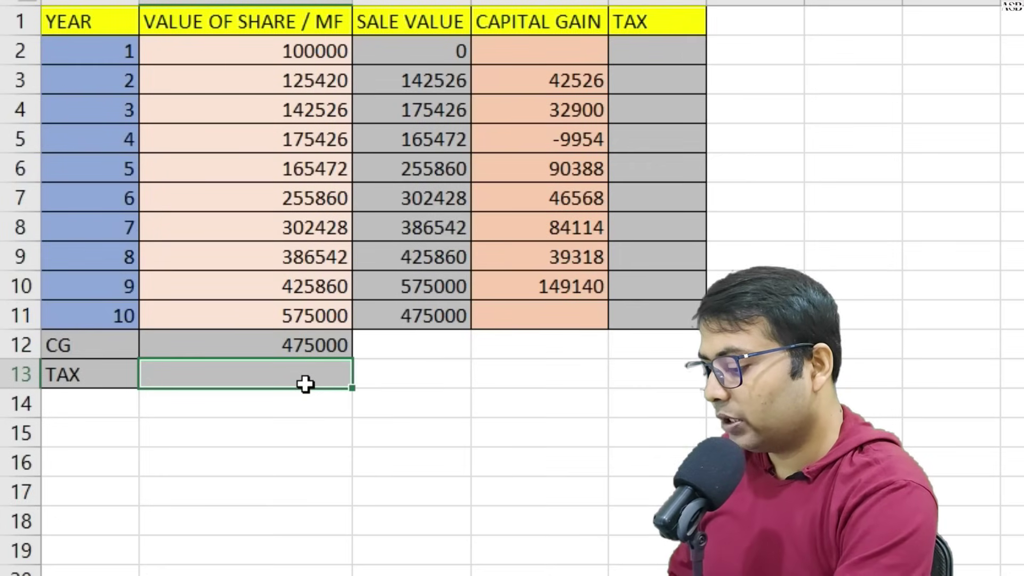
- Calculate the held-to-end tax in B13 at 10% of the gain above 100000 with =(B12-100000)*10%
{"action": "type", "text": "=("}
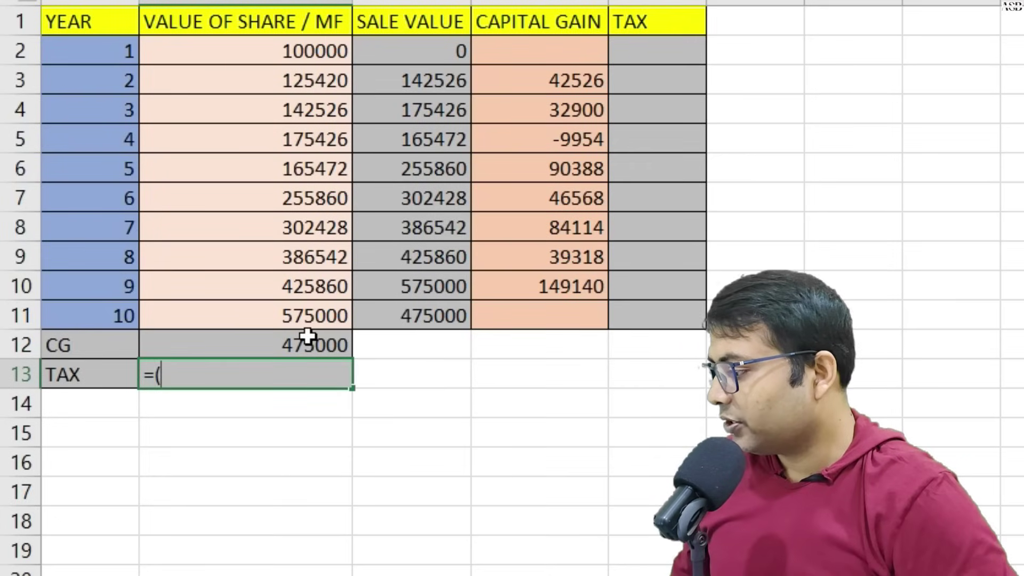
{"action": "left_click", "coordinate": [308, 336]}
{"action": "type", "text": "-100"}
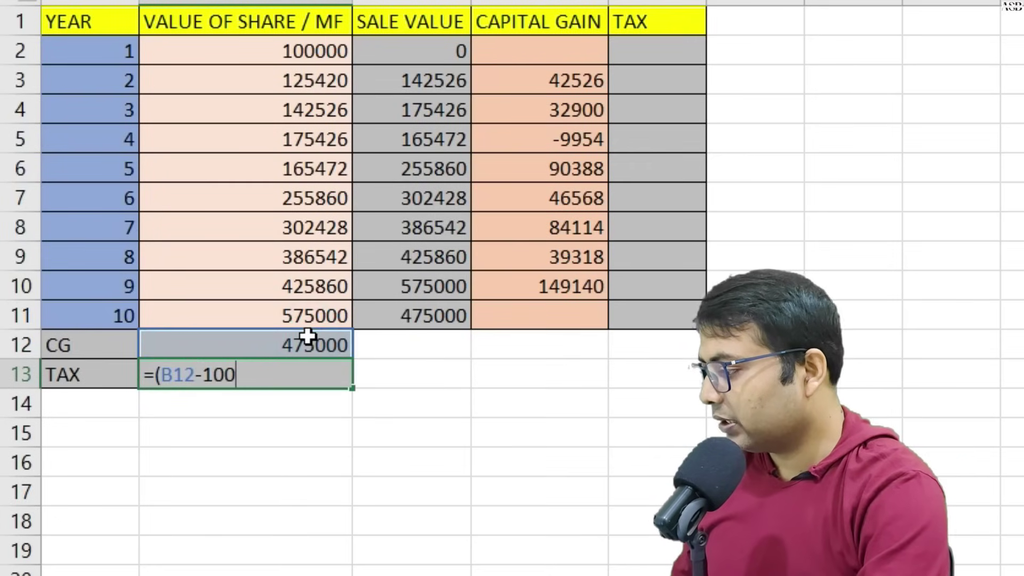
{"action": "type", "text": "000)*10%"}
{"action": "key", "text": "Return"}
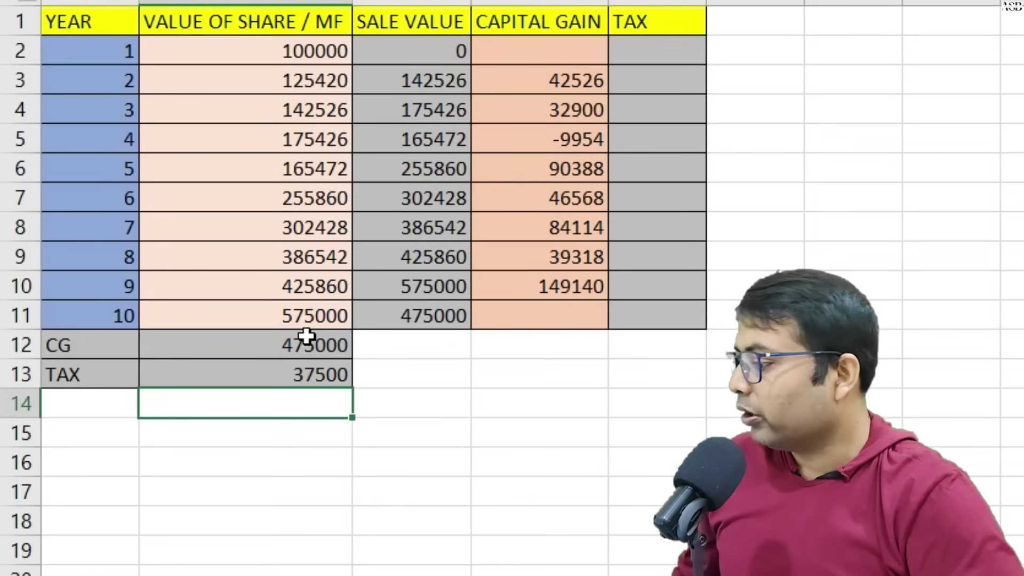
{"action": "left_click", "coordinate": [332, 377]}
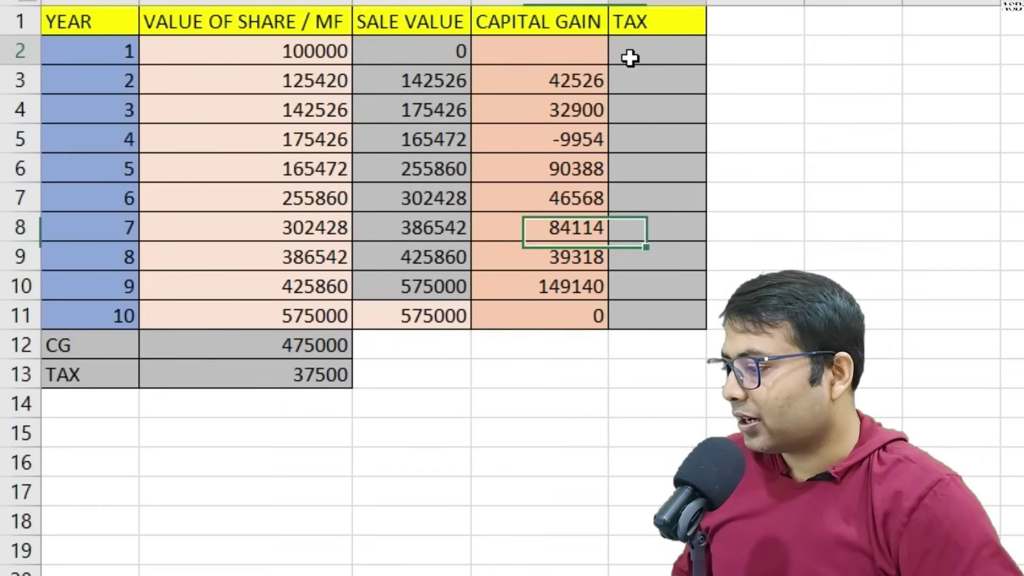
- Enter 0 as the tax for years 1 to 3 in E2:E4
{"action": "left_click", "coordinate": [632, 59]}
{"action": "type", "text": "0"}
{"action": "key", "text": "Return"}
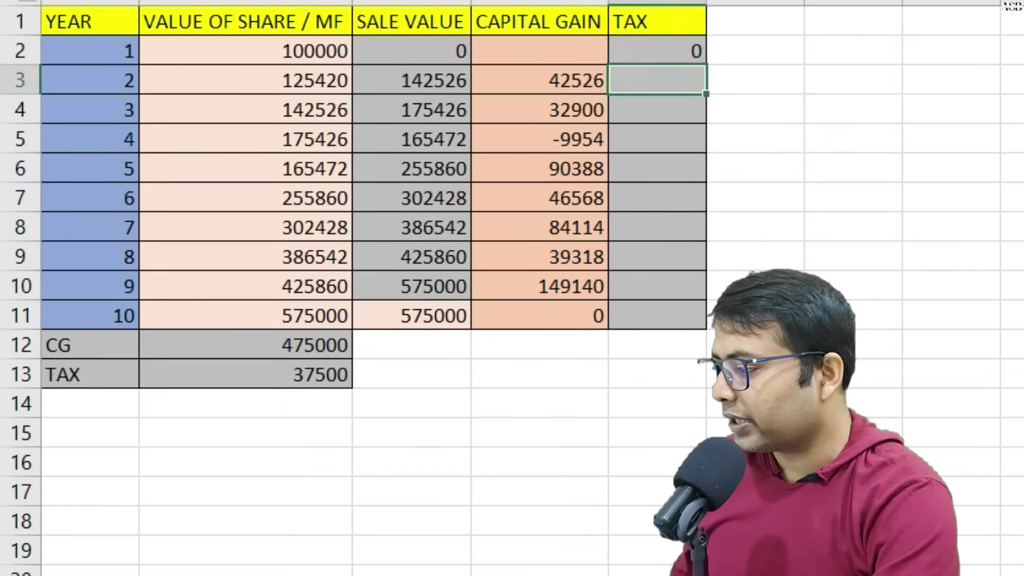
{"action": "type", "text": "0"}
{"action": "key", "text": "Return"}
{"action": "type", "text": "0"}
{"action": "key", "text": "Return"}
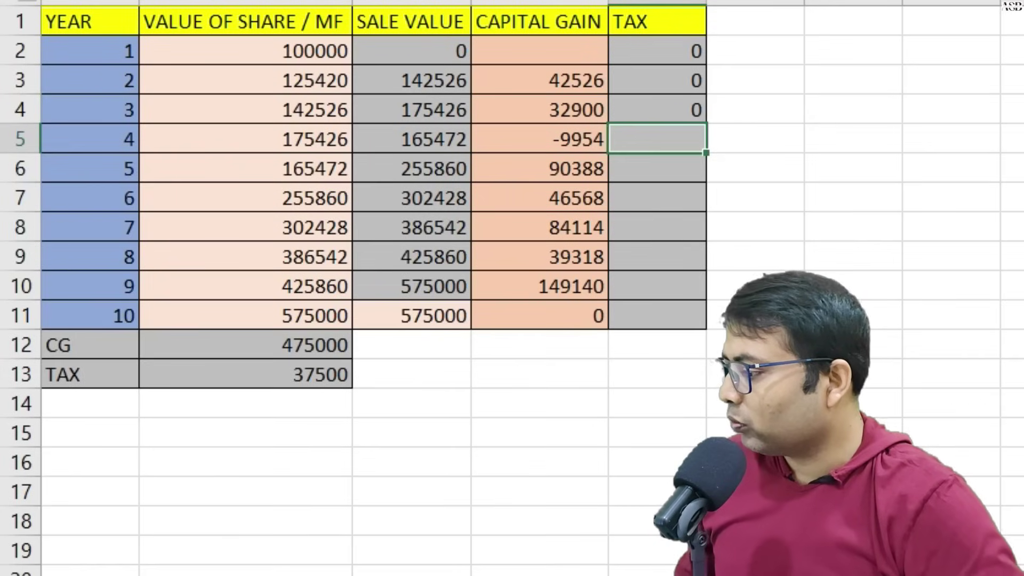
- Copy the zero tax from E2 into E5:E9 for years 4 to 8
{"action": "left_click", "coordinate": [668, 48]}
{"action": "key", "text": "ctrl+c"}
{"action": "left_click_drag", "start_coordinate": [672, 139], "coordinate": [686, 259]}
{"action": "key", "text": "ctrl+v"}
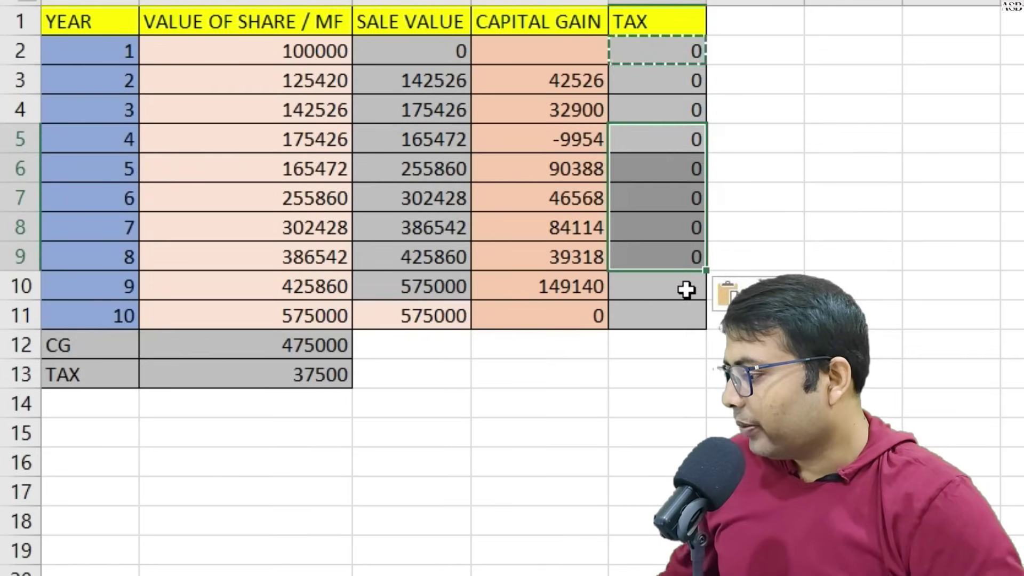
- Calculate the year 9 tax in E10 at 10% of the D10 capital gain above 100000
{"action": "left_click", "coordinate": [687, 290]}
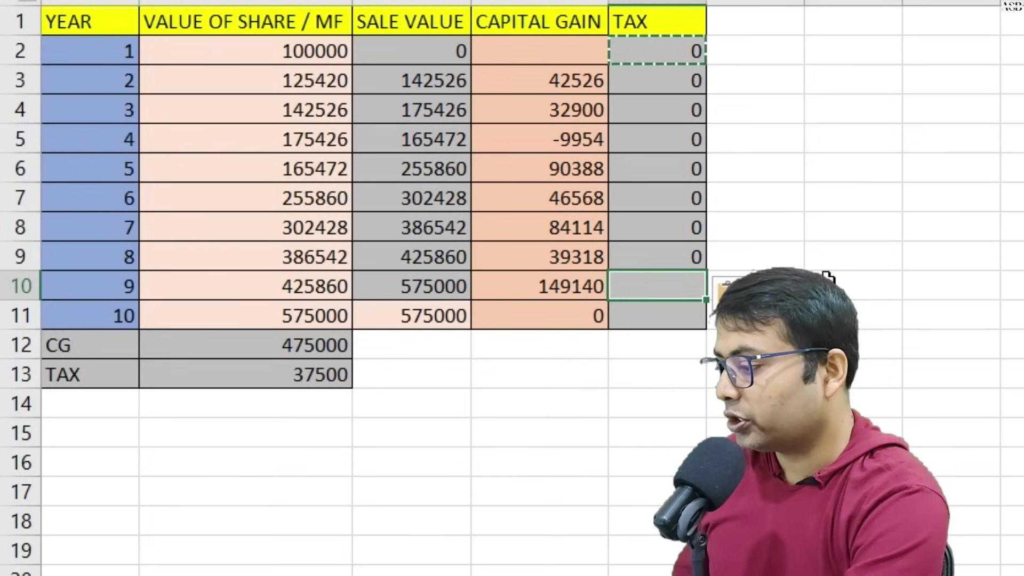
{"action": "type", "text": "="}
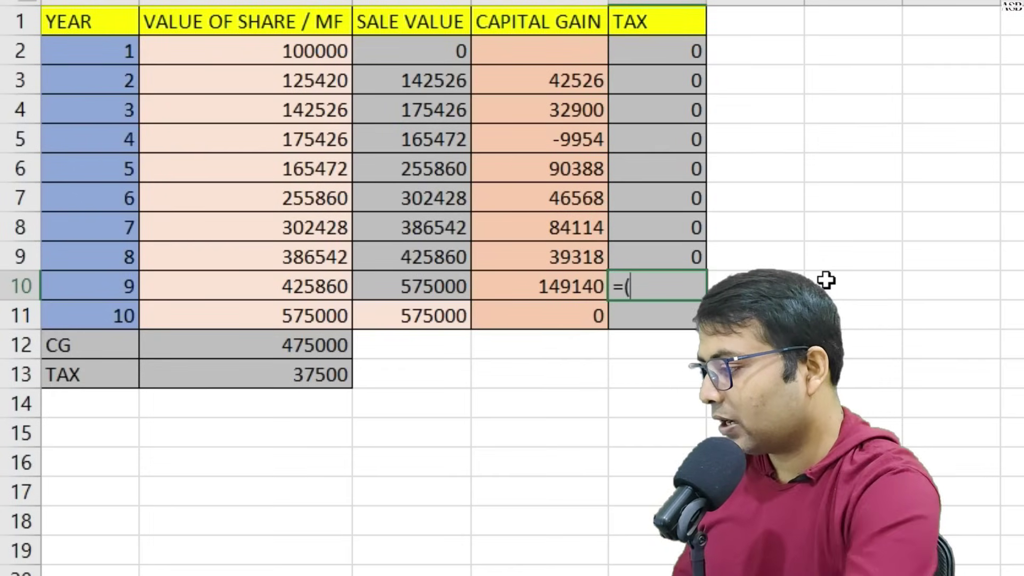
{"action": "type", "text": "("}
{"action": "left_click", "coordinate": [533, 281]}
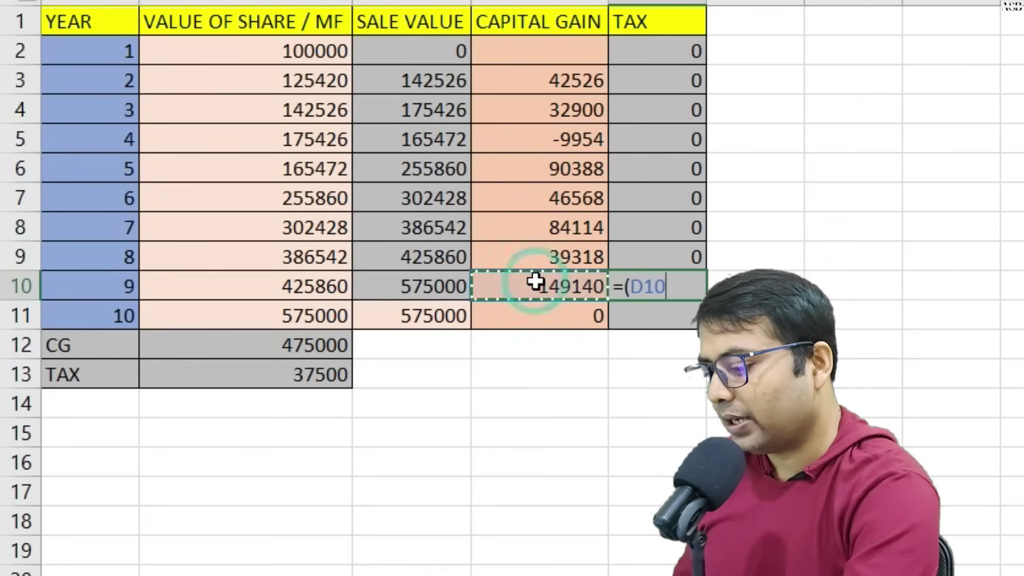
{"action": "type", "text": "-10000"}
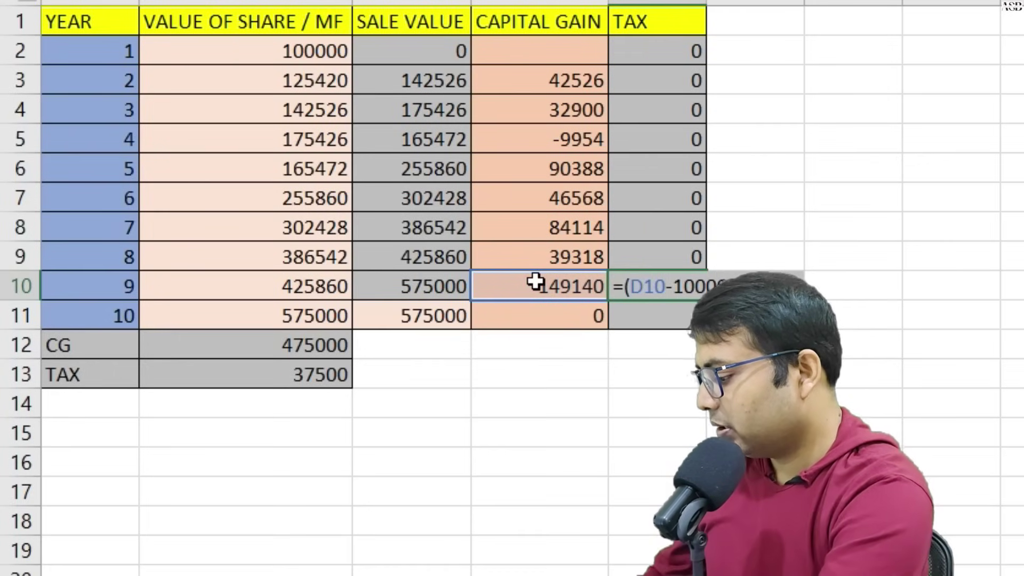
{"action": "key", "text": "Return"}
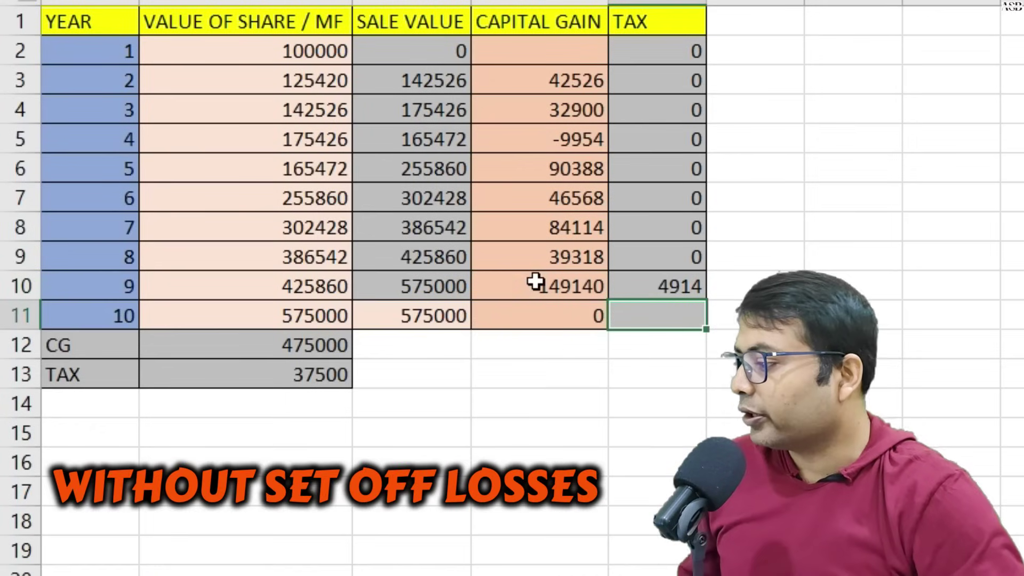
{"action": "left_click", "coordinate": [673, 288]}
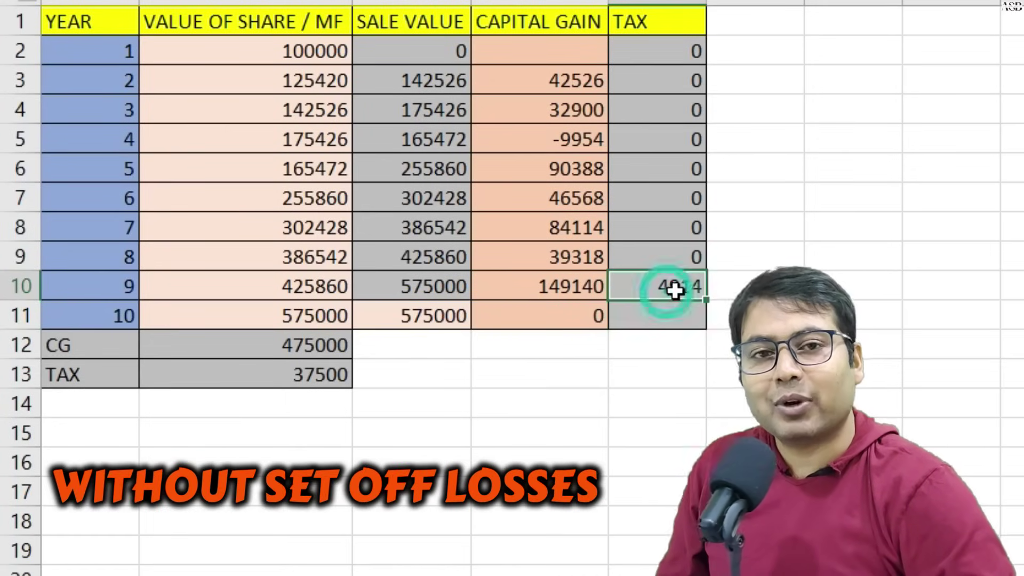
{"action": "left_click", "coordinate": [295, 376]}
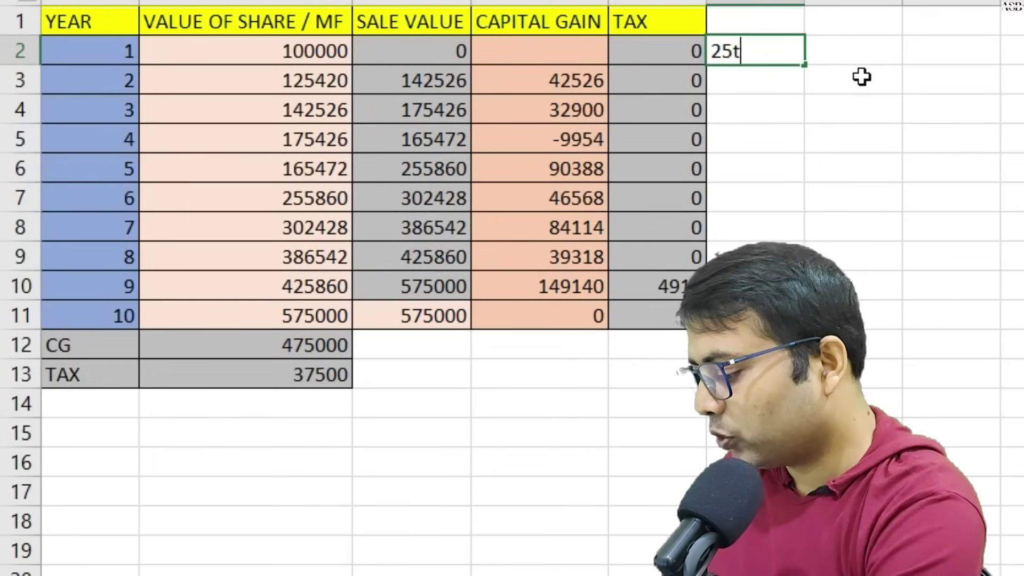
- Enter the example dates 25th july 2020, 1 aug 2021 and 5august 2022 in F2:F4 beside the tax column
{"action": "type", "text": "y 2020"}
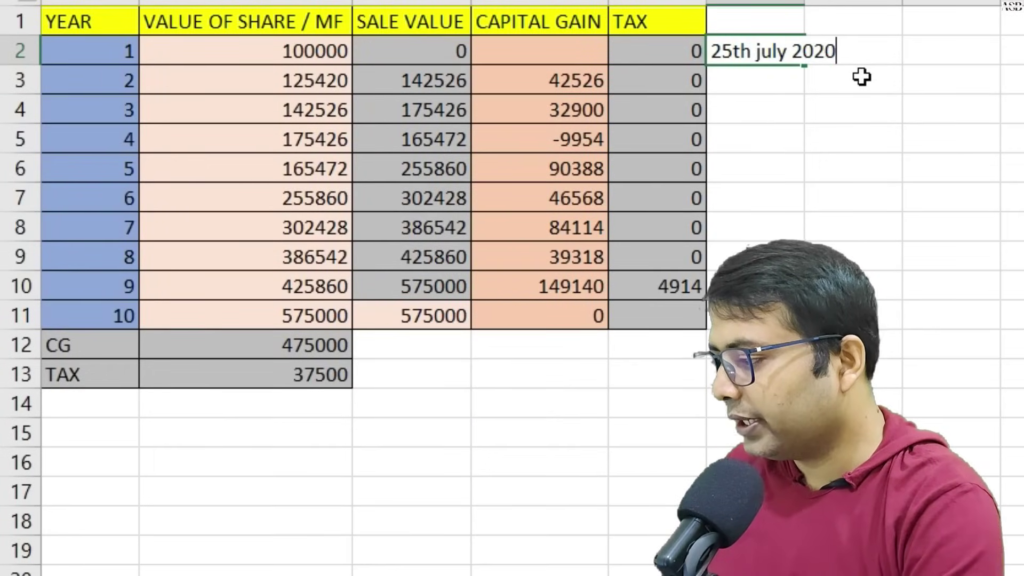
{"action": "key", "text": "Return"}
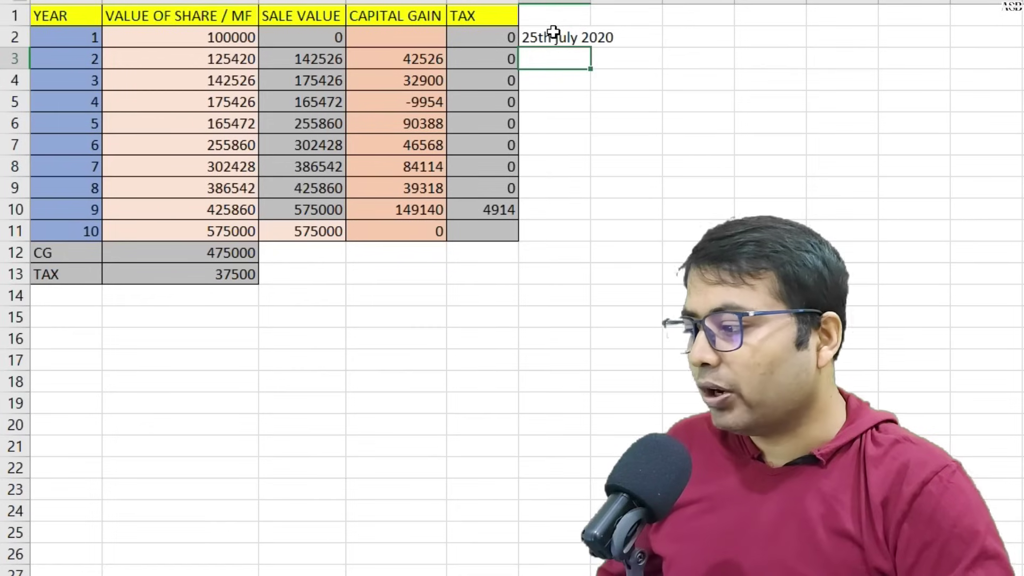
{"action": "left_click", "coordinate": [554, 33]}
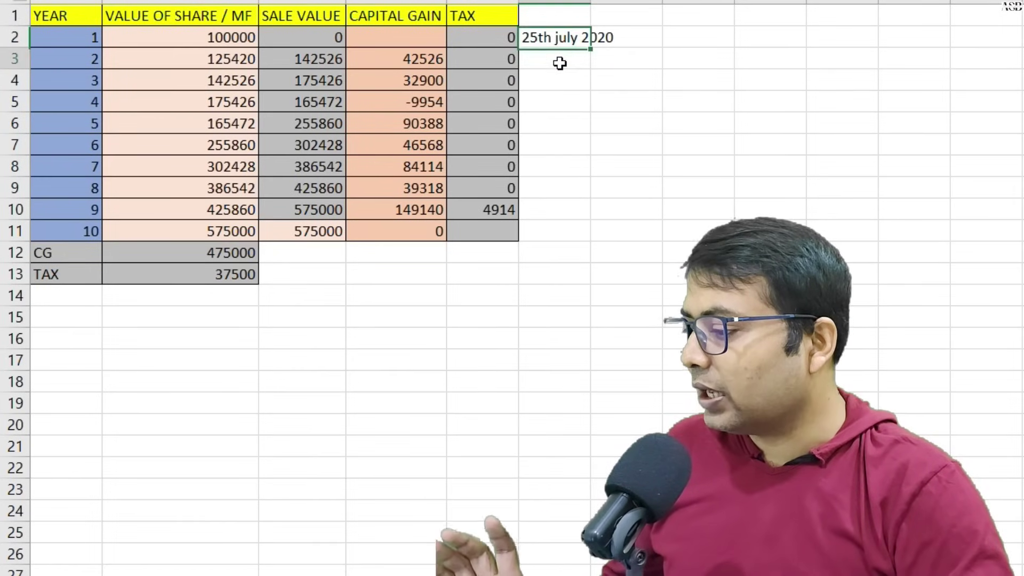
{"action": "left_click", "coordinate": [562, 62]}
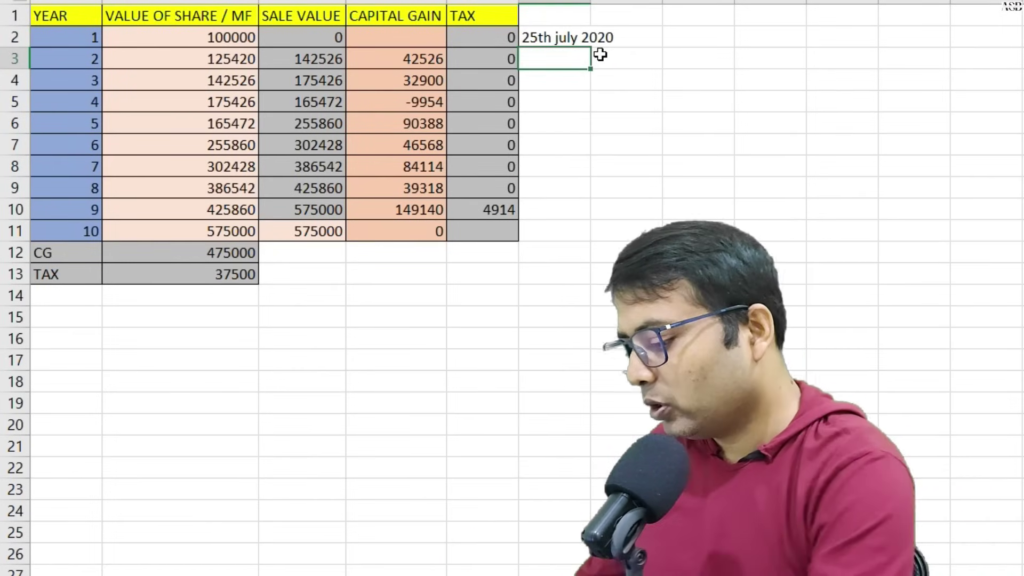
{"action": "type", "text": "1"}
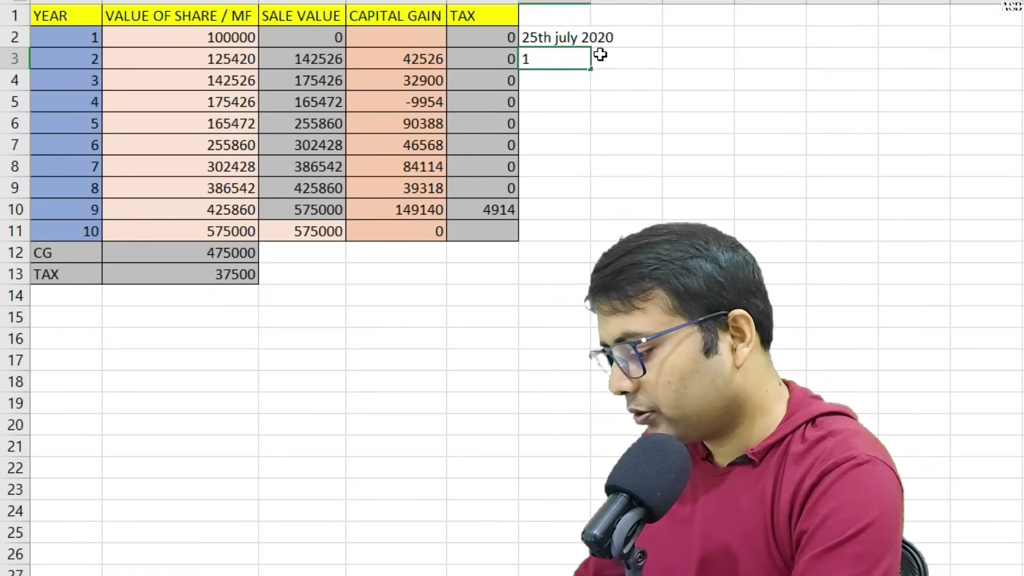
{"action": "type", "text": " aug 2021"}
{"action": "key", "text": "Return"}
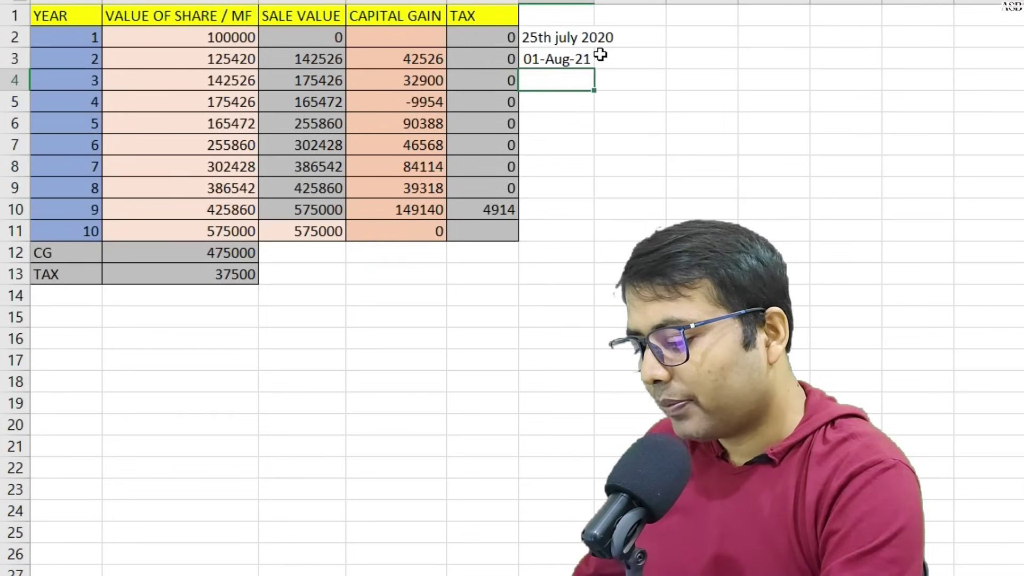
{"action": "type", "text": "5august 2022"}
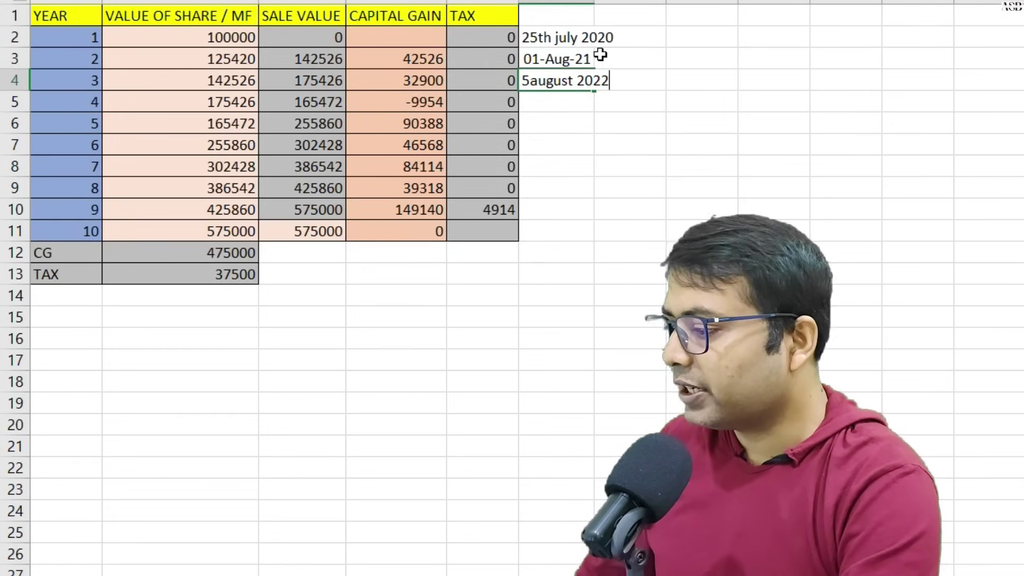
{"action": "key", "text": "Return"}
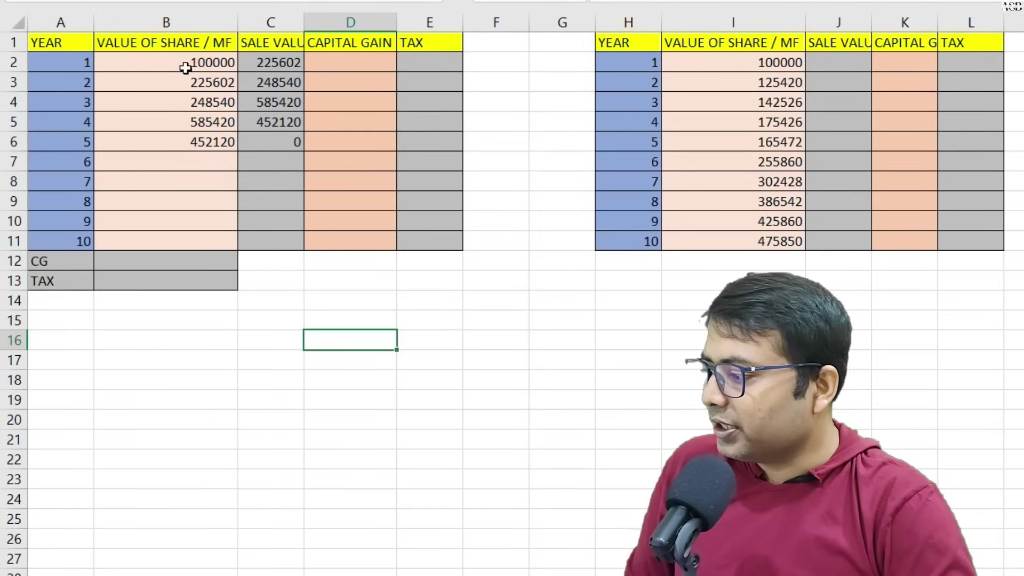
- Calculate the first table's year 1 capital gain in D2 with =C2-B2
{"action": "left_click", "coordinate": [185, 67]}
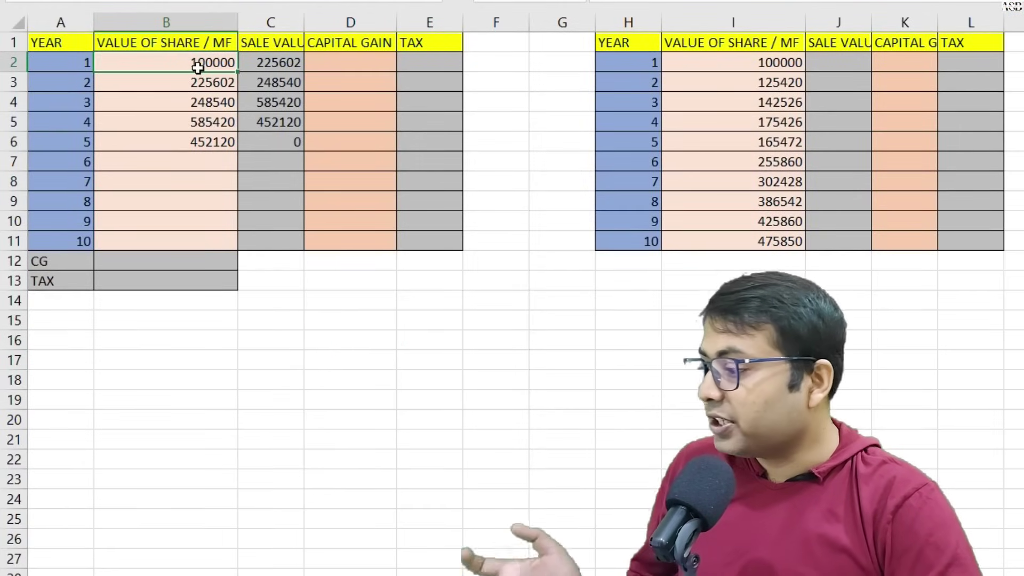
{"action": "left_click", "coordinate": [343, 60]}
{"action": "double_click", "coordinate": [351, 60]}
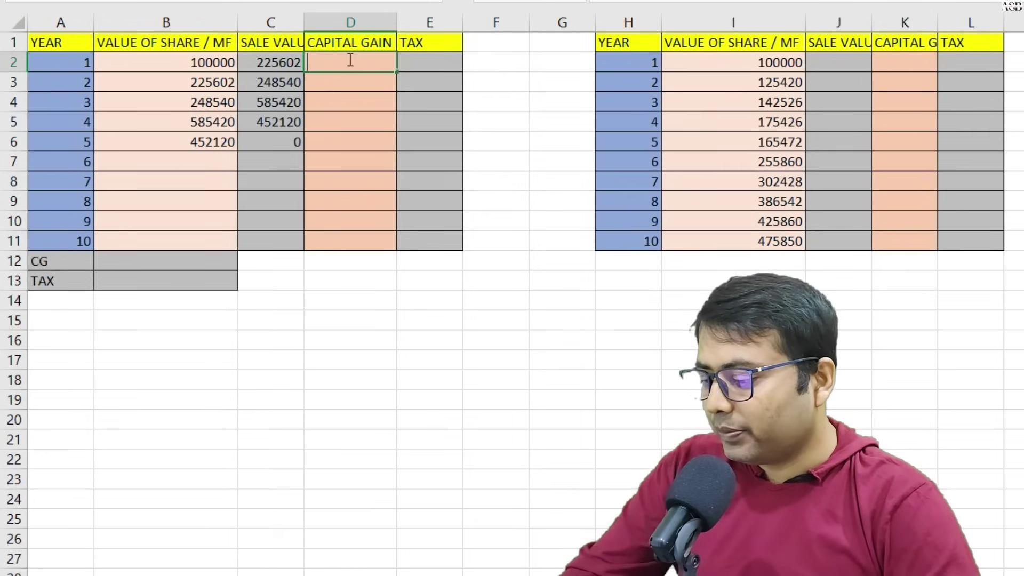
{"action": "type", "text": "="}
{"action": "left_click", "coordinate": [271, 63]}
{"action": "type", "text": "-"}
{"action": "left_click", "coordinate": [168, 64]}
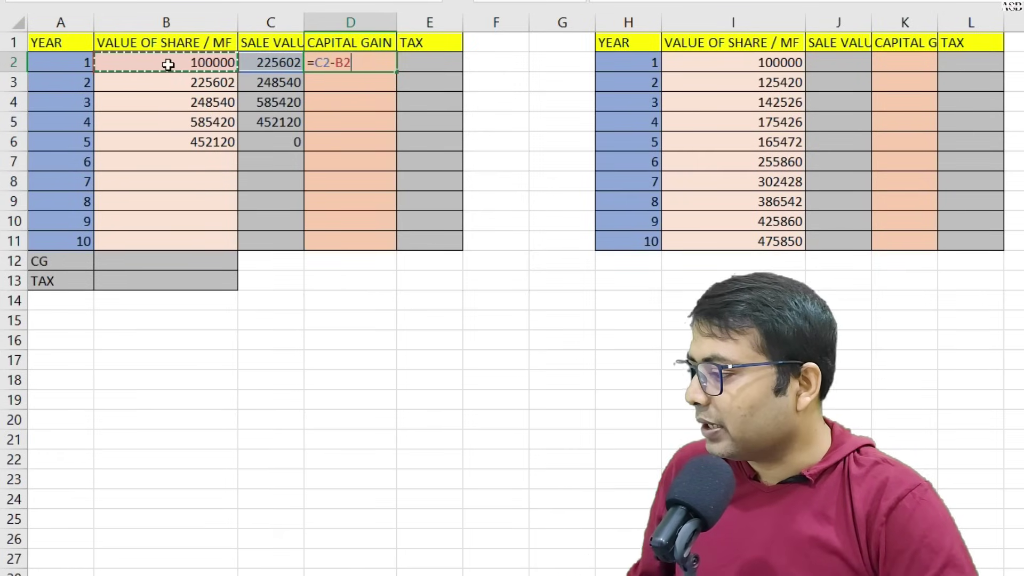
{"action": "key", "text": "Return"}
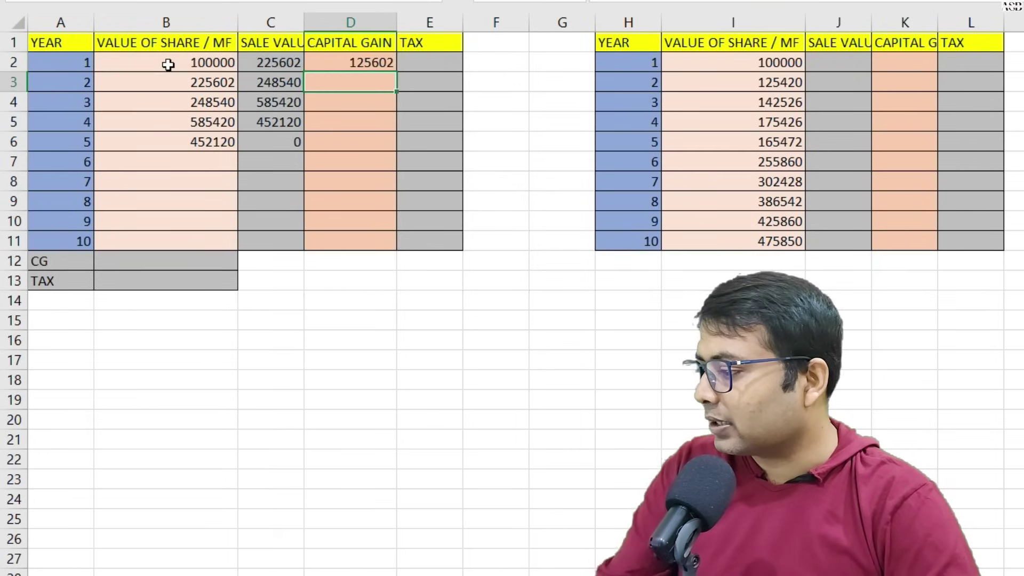
- Copy the capital gain formula from D2 into D3:D5 for years 2 to 4
{"action": "left_click", "coordinate": [371, 60]}
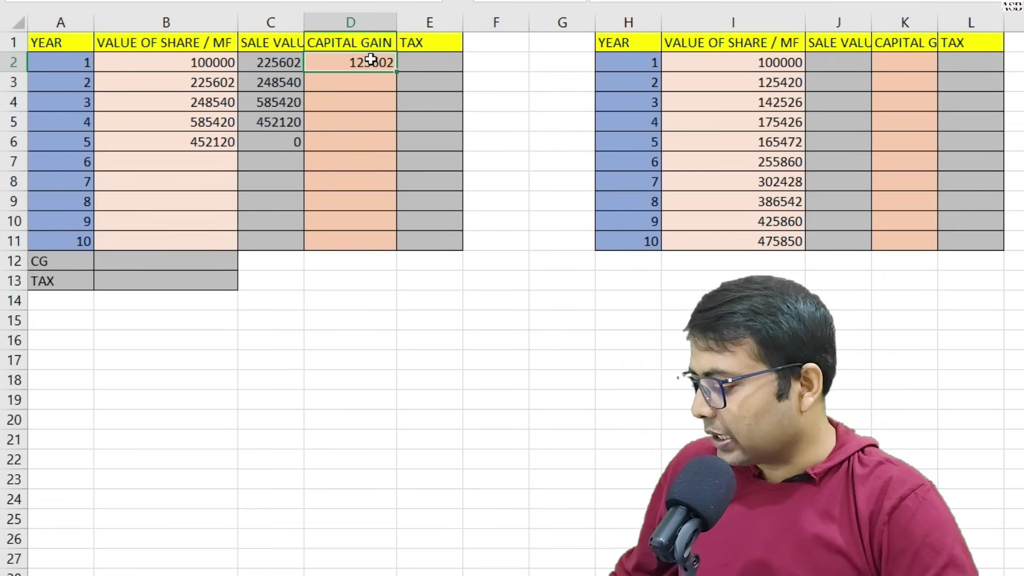
{"action": "key", "text": "ctrl+c"}
{"action": "left_click_drag", "start_coordinate": [357, 78], "coordinate": [368, 122]}
{"action": "key", "text": "ctrl+v"}
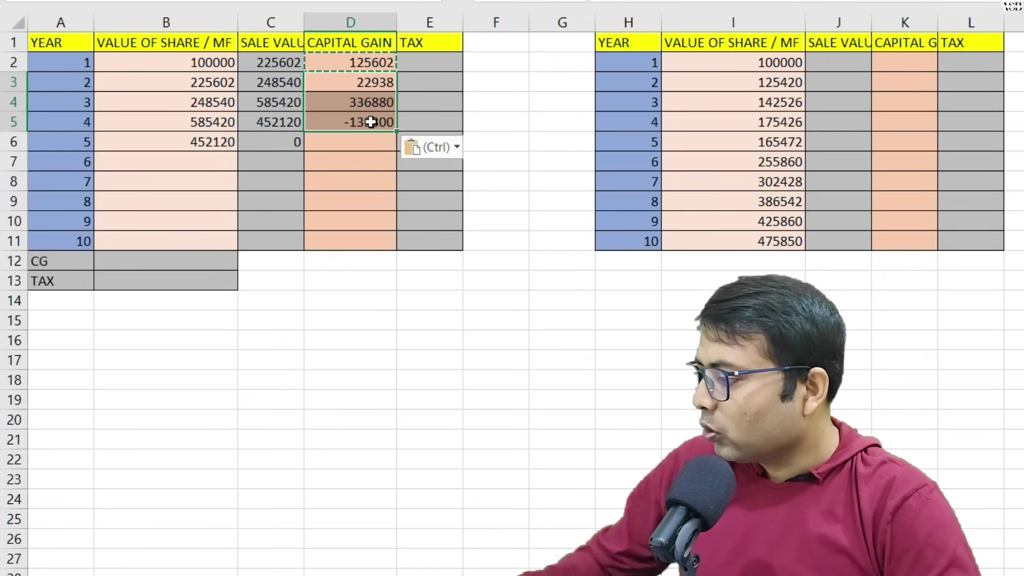
{"action": "left_click", "coordinate": [382, 85]}
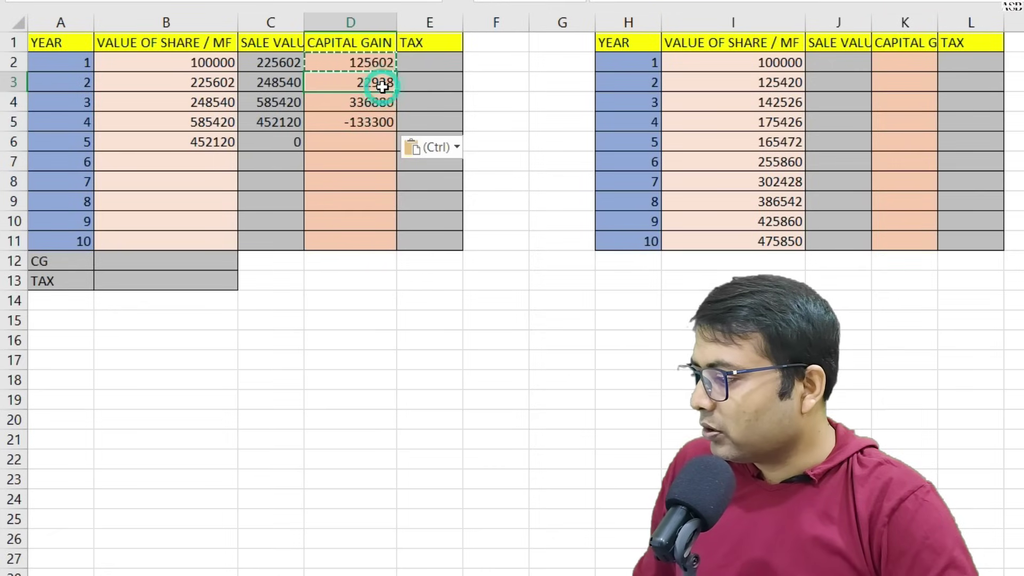
{"action": "left_click", "coordinate": [379, 103]}
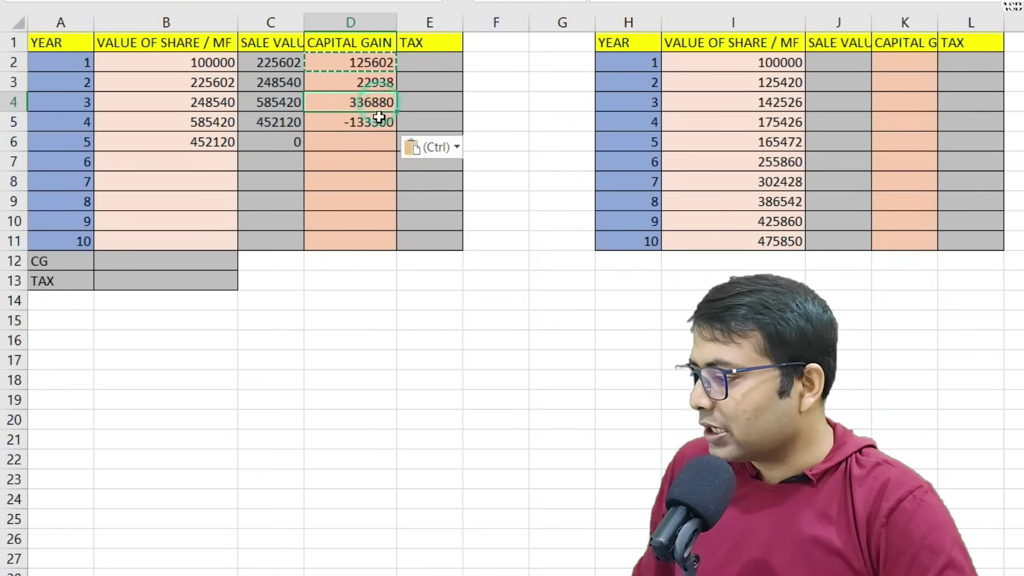
{"action": "left_click", "coordinate": [375, 122]}
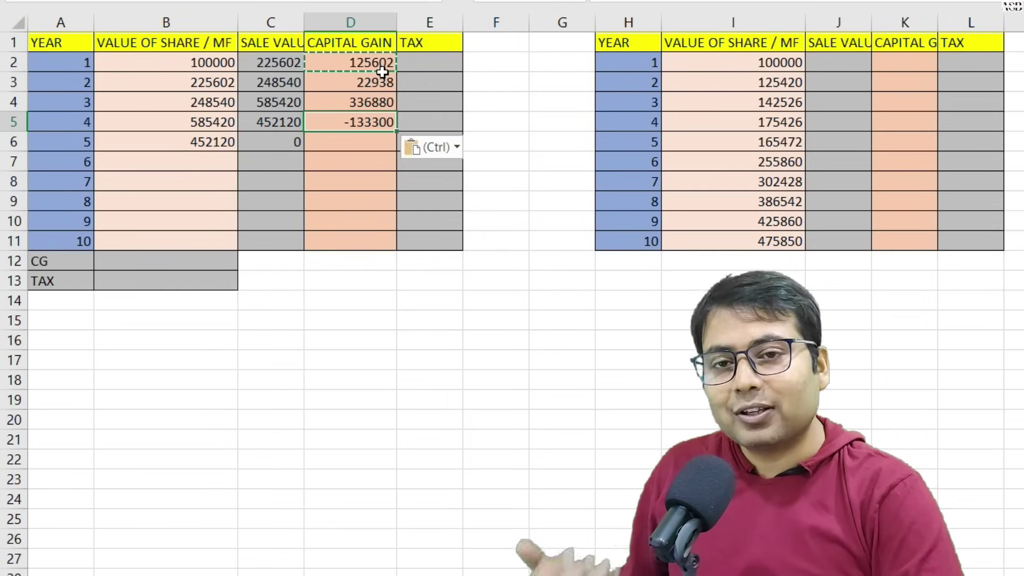
{"action": "double_click", "coordinate": [674, 415]}
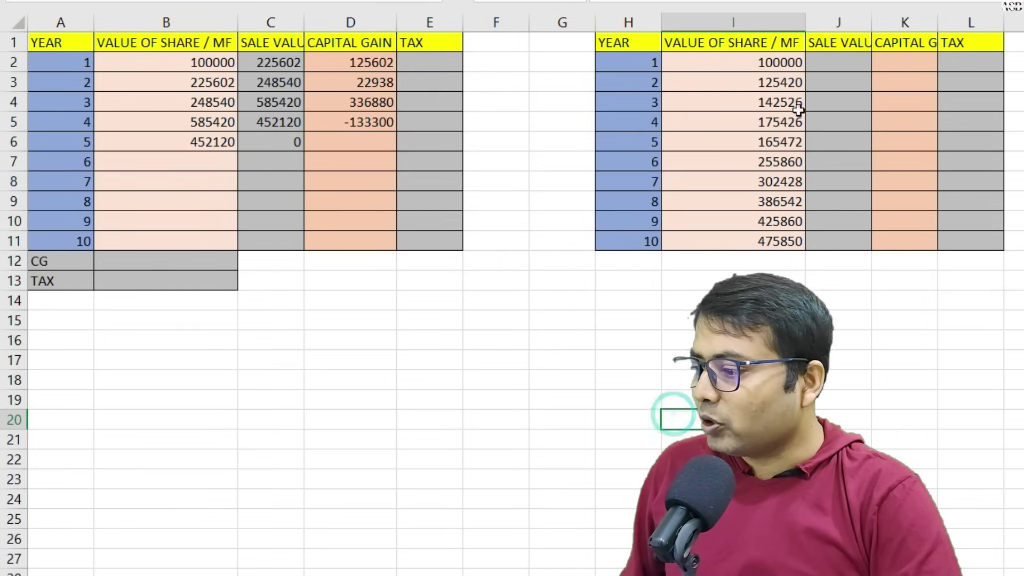
- In the second table, enter 25652 as the year 1 sale value in J2 and calculate its capital gain in K2 with =J2-I2
{"action": "left_click", "coordinate": [835, 60]}
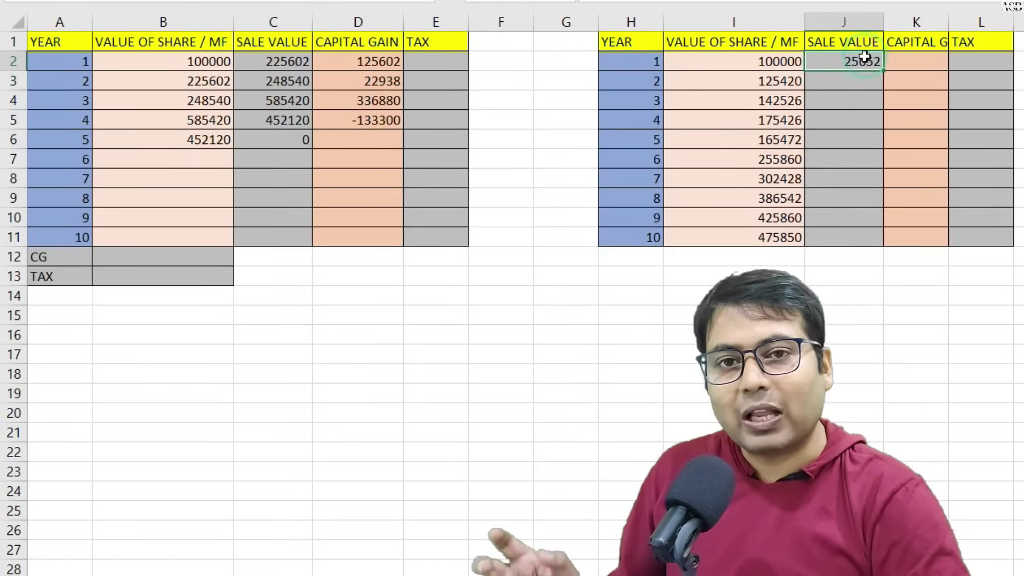
{"action": "left_click", "coordinate": [913, 63]}
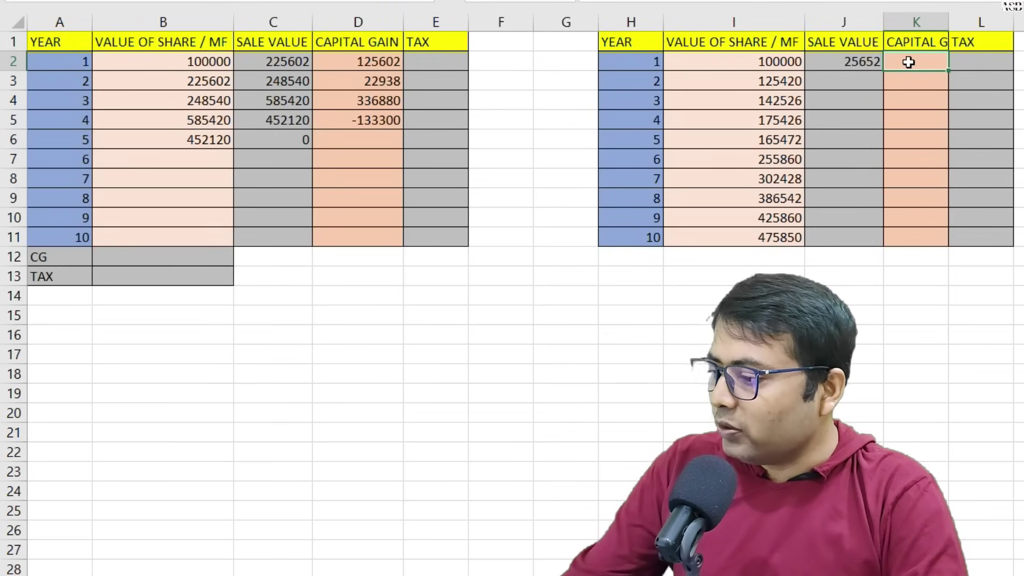
{"action": "type", "text": "="}
{"action": "left_click", "coordinate": [857, 63]}
{"action": "type", "text": "-"}
{"action": "left_click", "coordinate": [743, 60]}
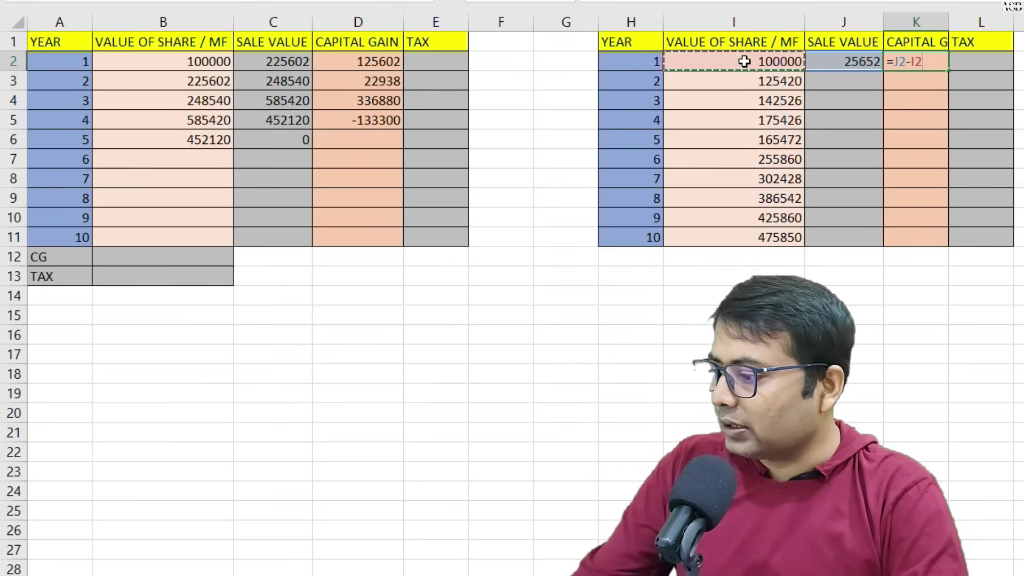
{"action": "key", "text": "Return"}
{"action": "left_click", "coordinate": [927, 59]}
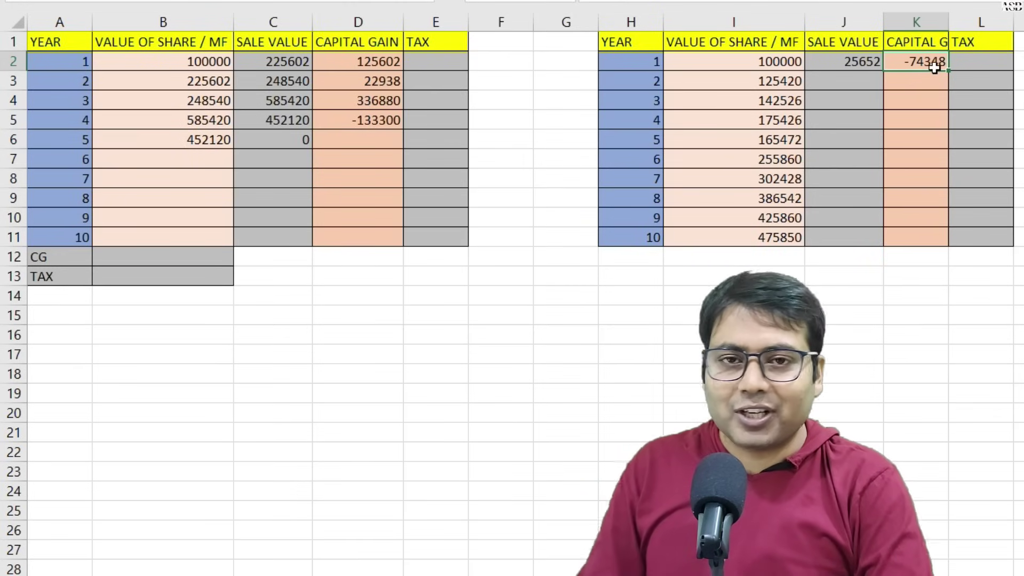
- Fit column K's width to its contents and compare the year 1 capital gains in D2 and K2
{"action": "double_click", "coordinate": [949, 22]}
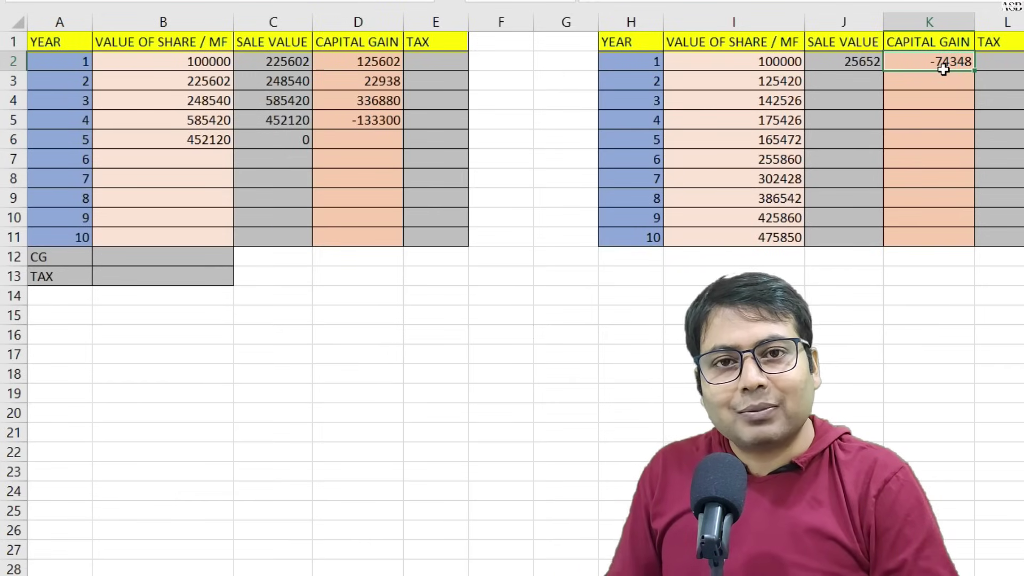
{"action": "left_click", "coordinate": [463, 61]}
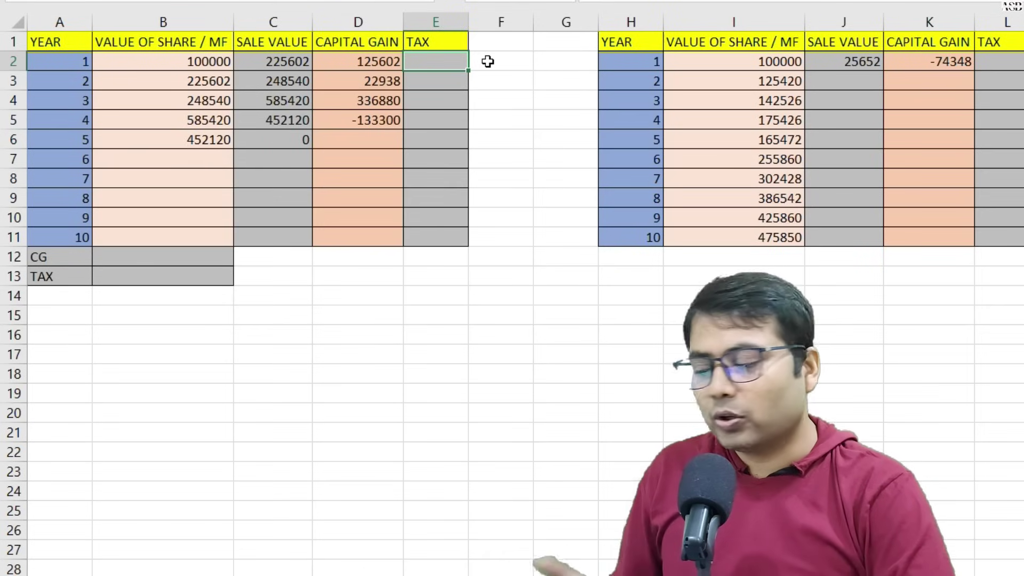
{"action": "left_click", "coordinate": [375, 63]}
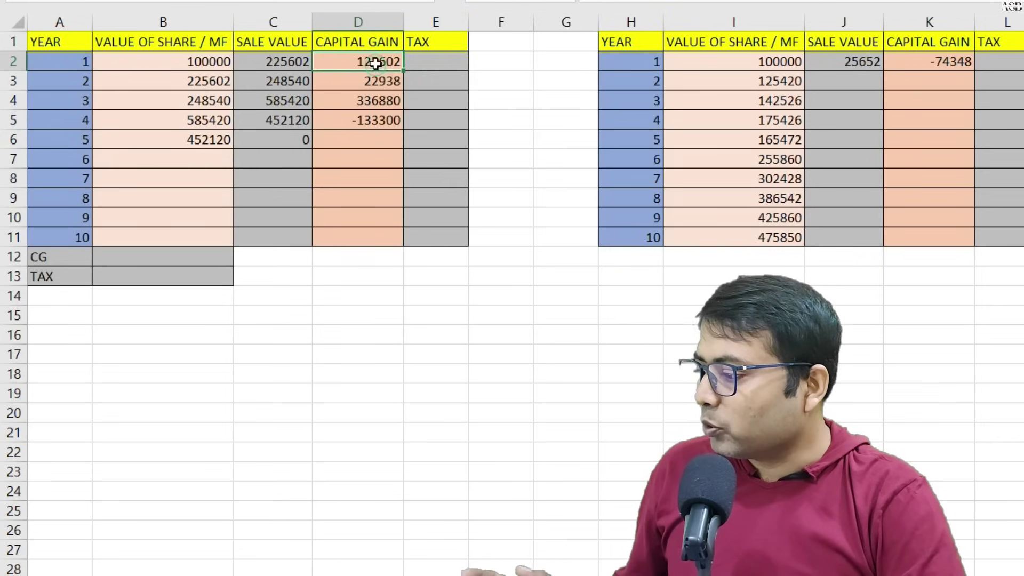
{"action": "left_click", "coordinate": [912, 65]}
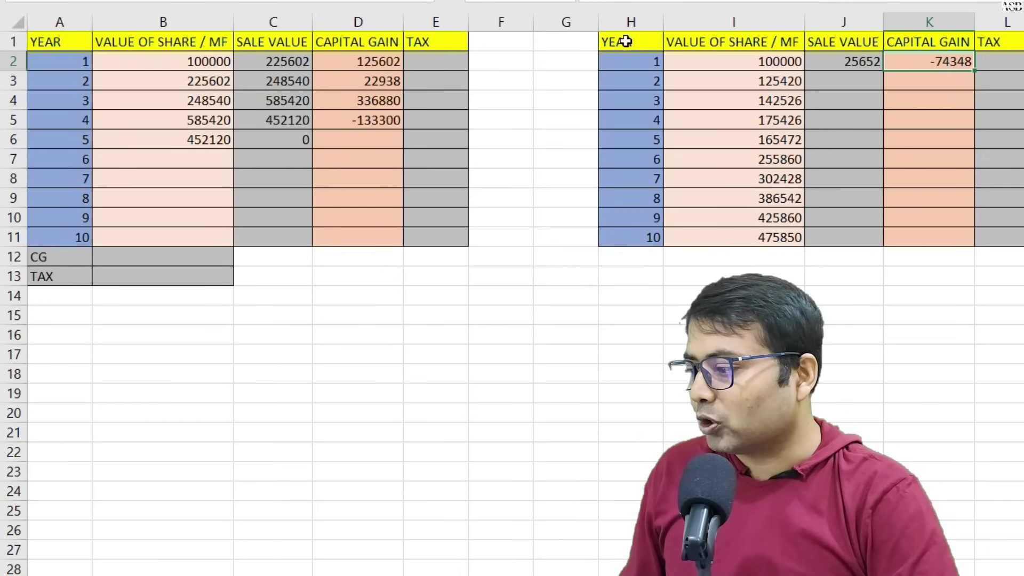
- Calculate the first table's year 1 tax in E2 as 15% of the capital gain with =D2*15%
{"action": "left_click", "coordinate": [434, 65]}
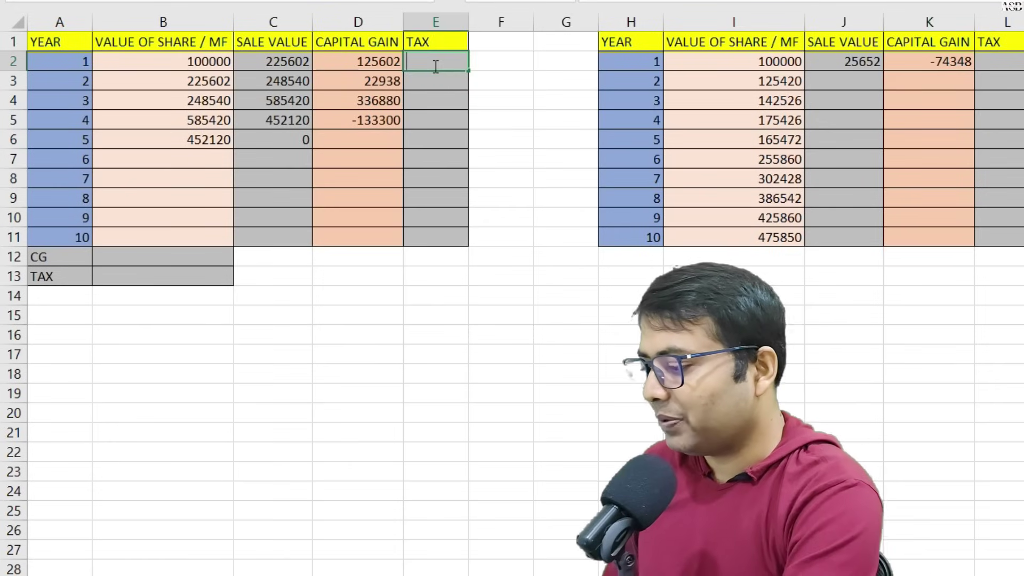
{"action": "type", "text": "="}
{"action": "left_click", "coordinate": [356, 62]}
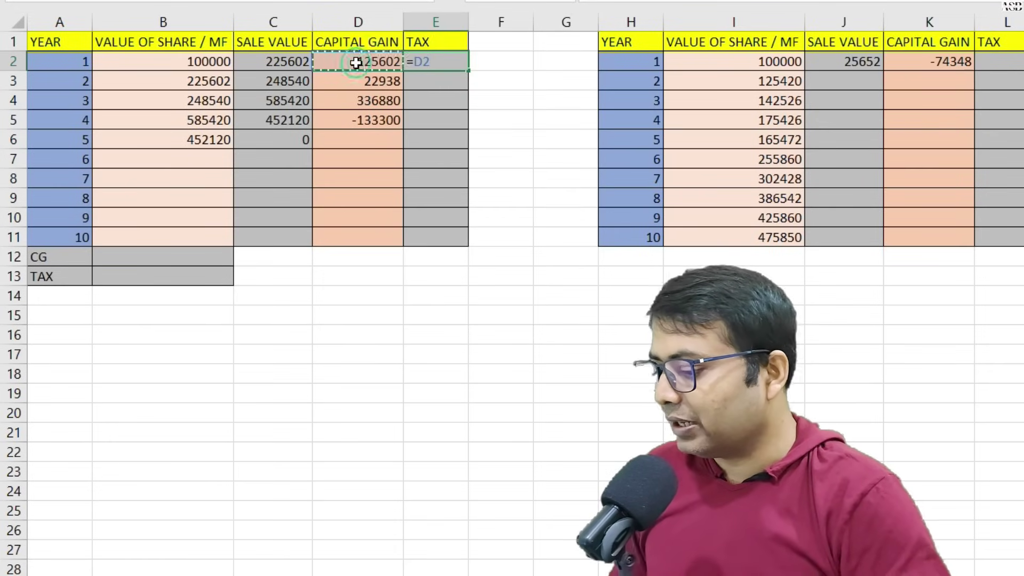
{"action": "type", "text": "*15%"}
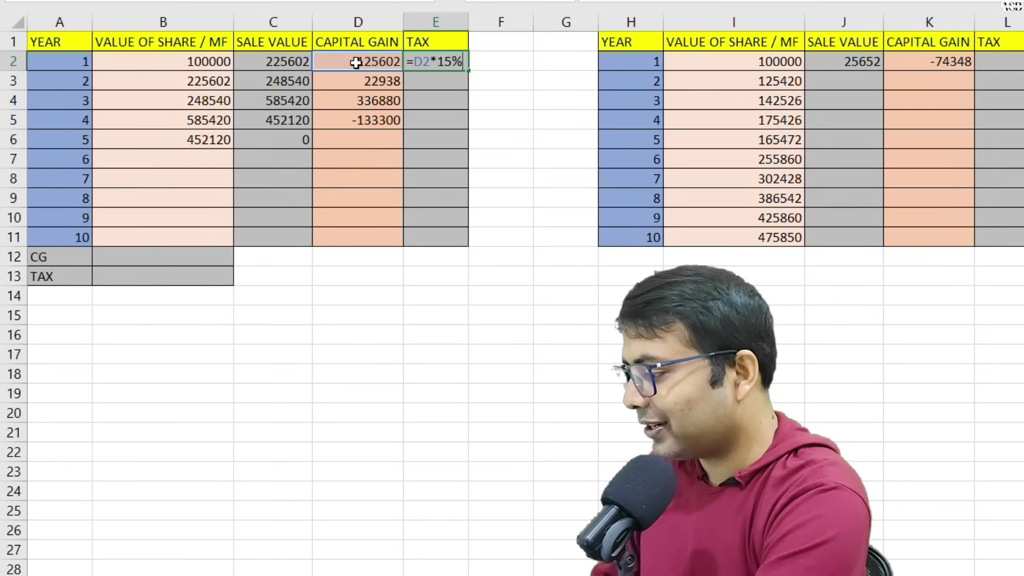
{"action": "key", "text": "Return"}
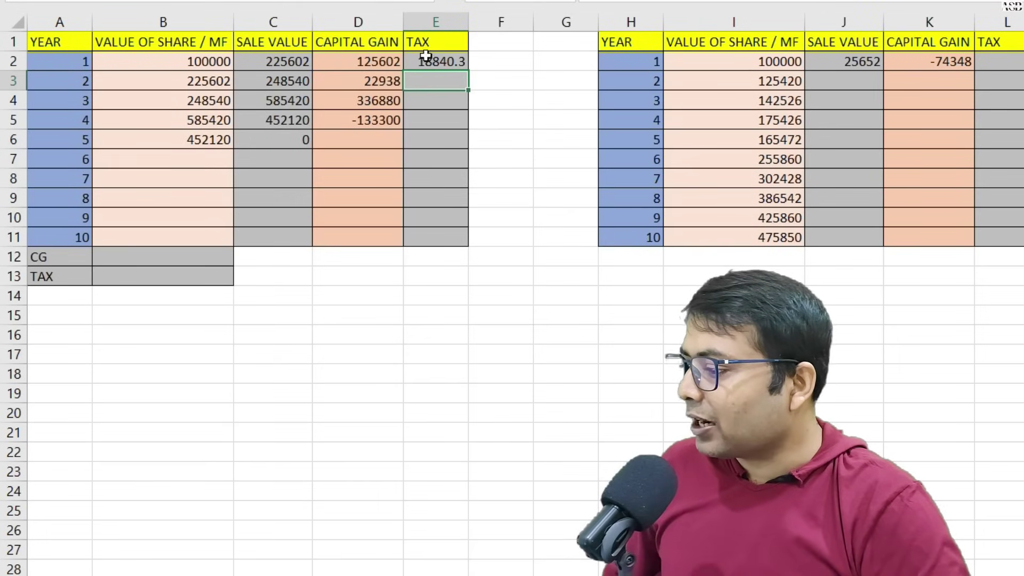
- In the second table's year 1 tax cell L2, calculate 15% tax on both investments' combined capital gains with =(D2+K2)*15%
{"action": "left_click", "coordinate": [441, 64]}
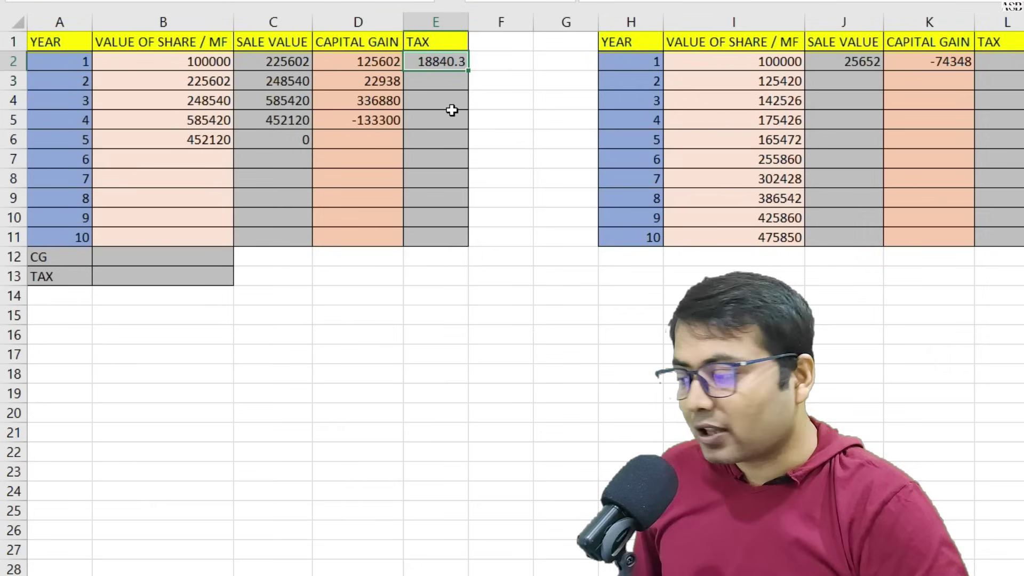
{"action": "key", "text": "Right"}
{"action": "key", "text": "Right"}
{"action": "key", "text": "Right"}
{"action": "key", "text": "Right"}
{"action": "key", "text": "Right"}
{"action": "key", "text": "Right"}
{"action": "key", "text": "Right"}
{"action": "type", "text": "="}
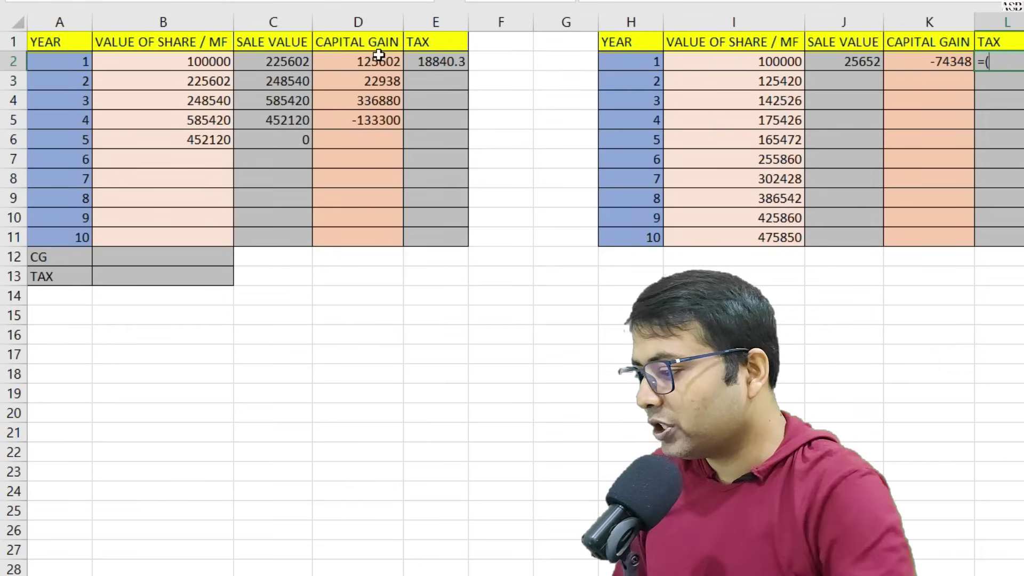
{"action": "type", "text": "("}
{"action": "left_click", "coordinate": [379, 58]}
{"action": "type", "text": "+"}
{"action": "left_click", "coordinate": [921, 60]}
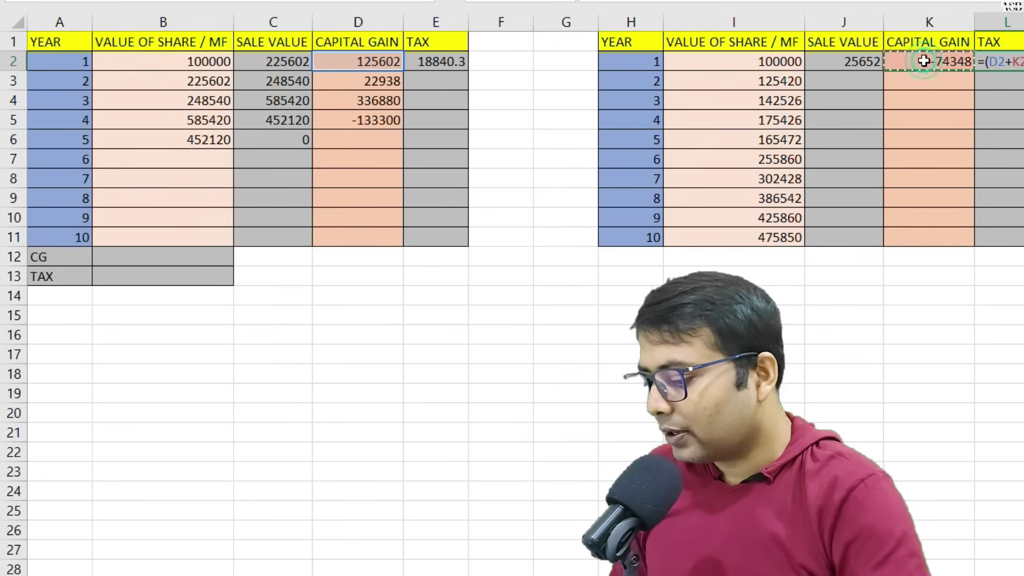
{"action": "type", "text": ")"}
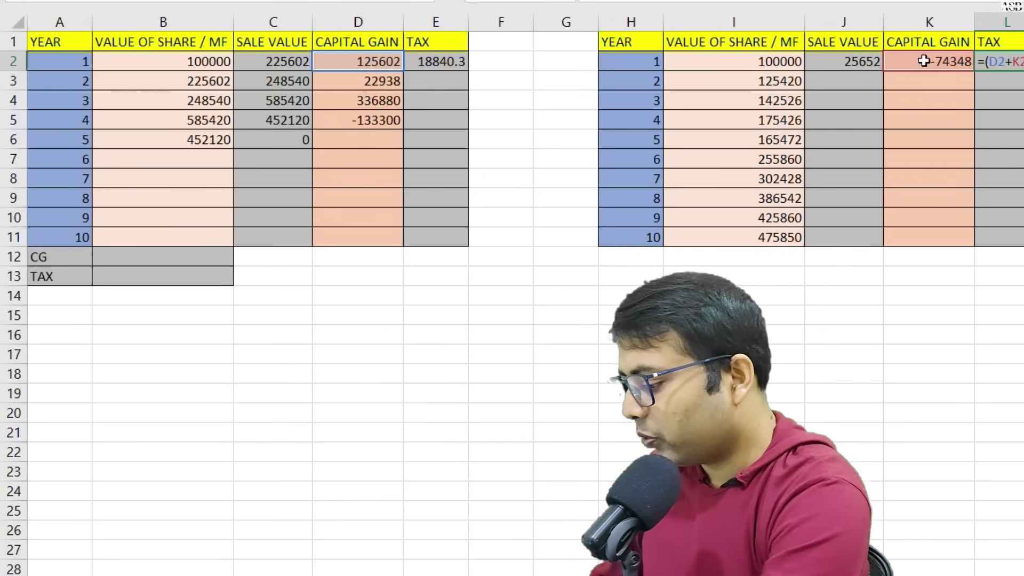
{"action": "key", "text": "Return"}
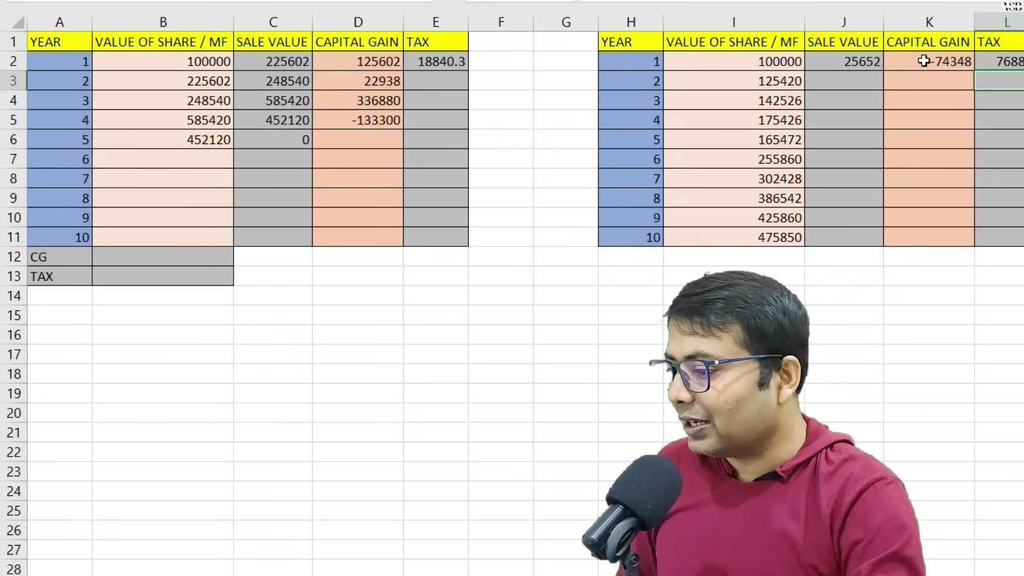
{"action": "left_click", "coordinate": [1008, 63]}
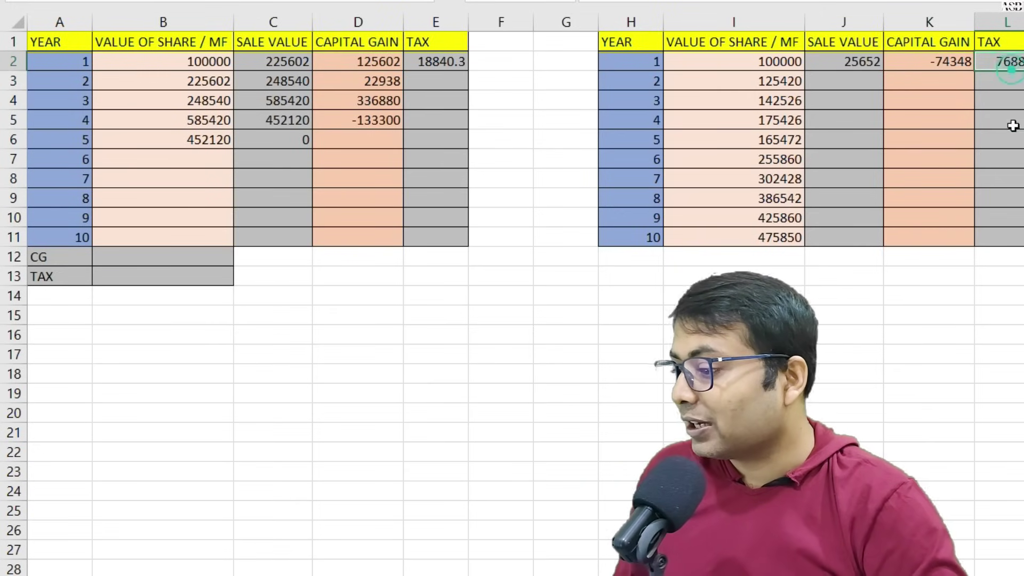